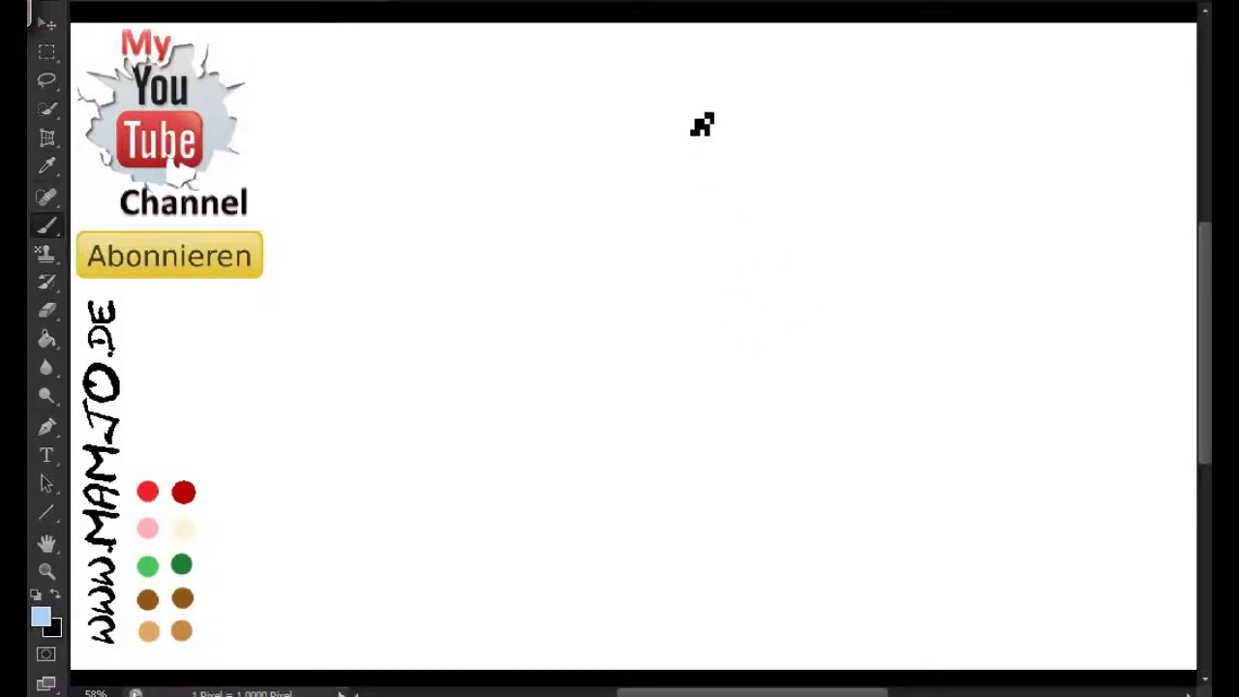
Sketch the cat's oval head, both ears, the oval body and two front feet in light blue.
drag(705, 125, 636, 147)
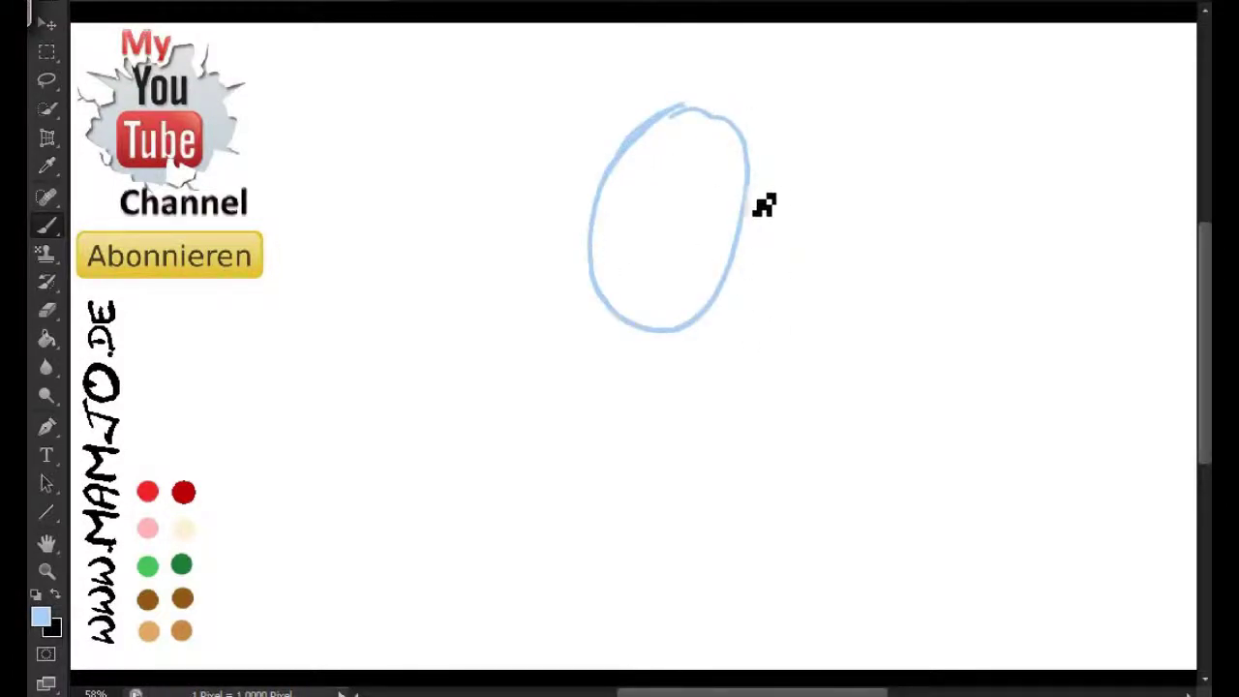
mouse_move(774, 207)
mouse_down()
mouse_move(775, 219)
mouse_move(765, 193)
mouse_up()
mouse_move(610, 172)
mouse_down()
mouse_move(572, 157)
mouse_move(625, 184)
mouse_up()
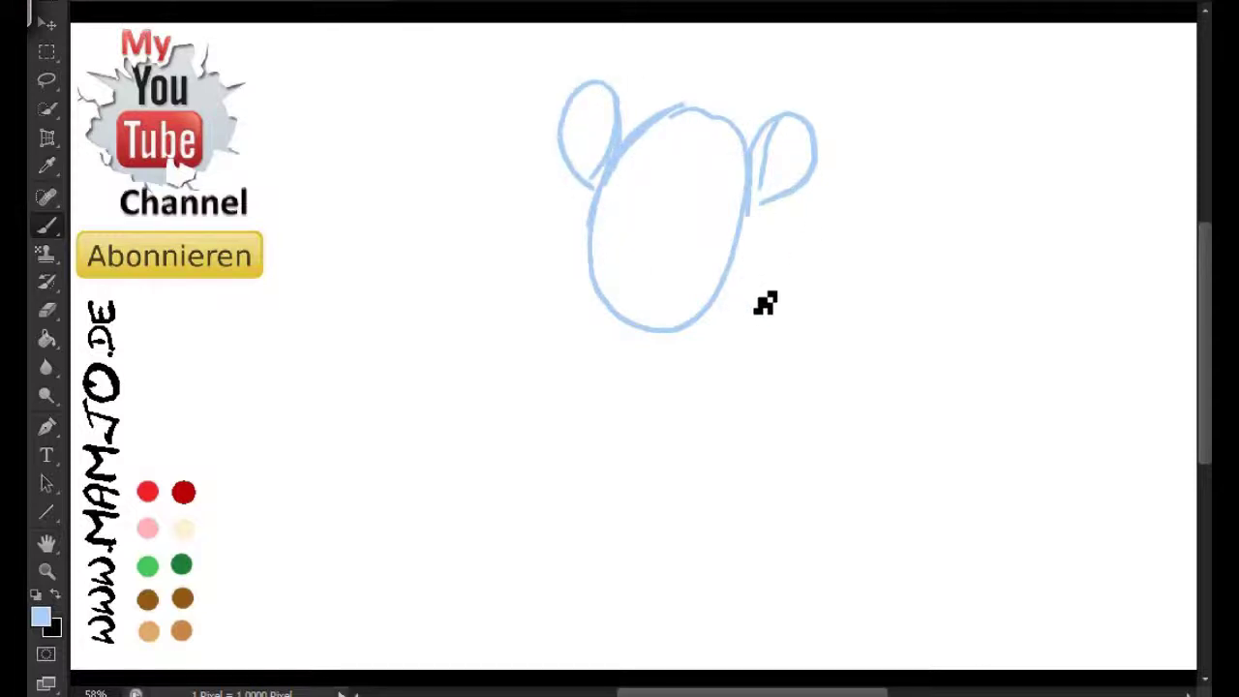
mouse_move(674, 332)
mouse_down()
mouse_move(849, 603)
mouse_move(646, 348)
mouse_up()
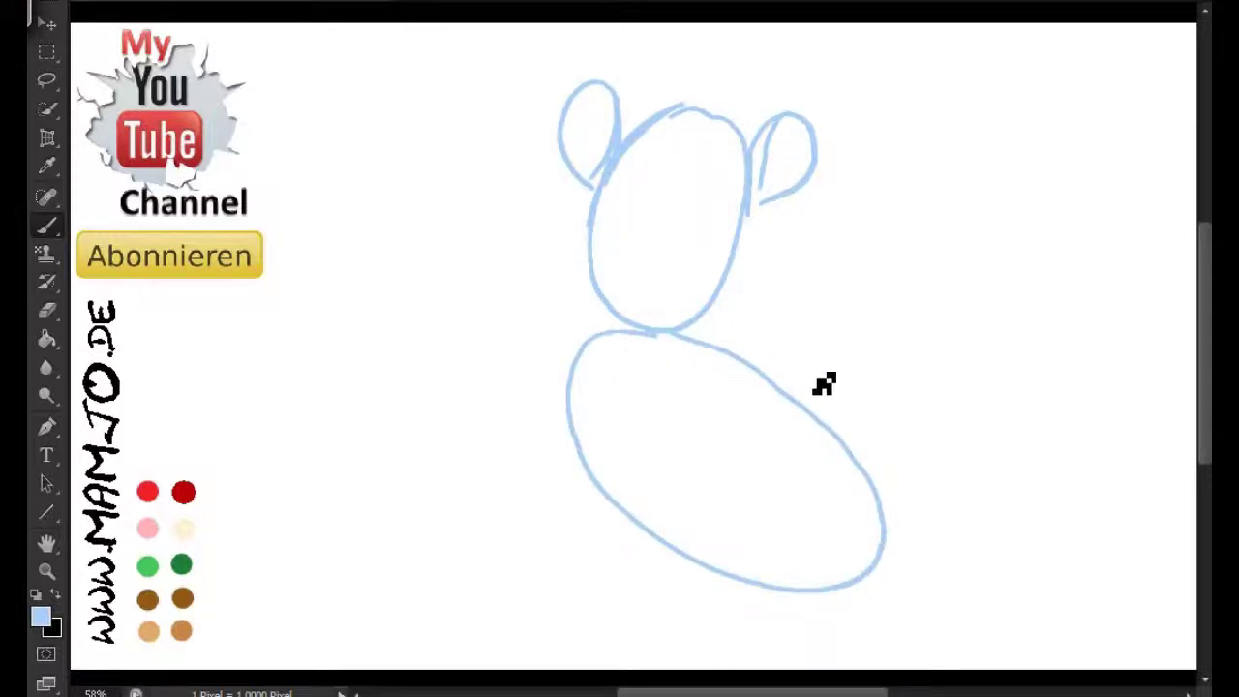
mouse_move(797, 603)
mouse_down()
mouse_move(777, 606)
mouse_move(780, 634)
mouse_up()
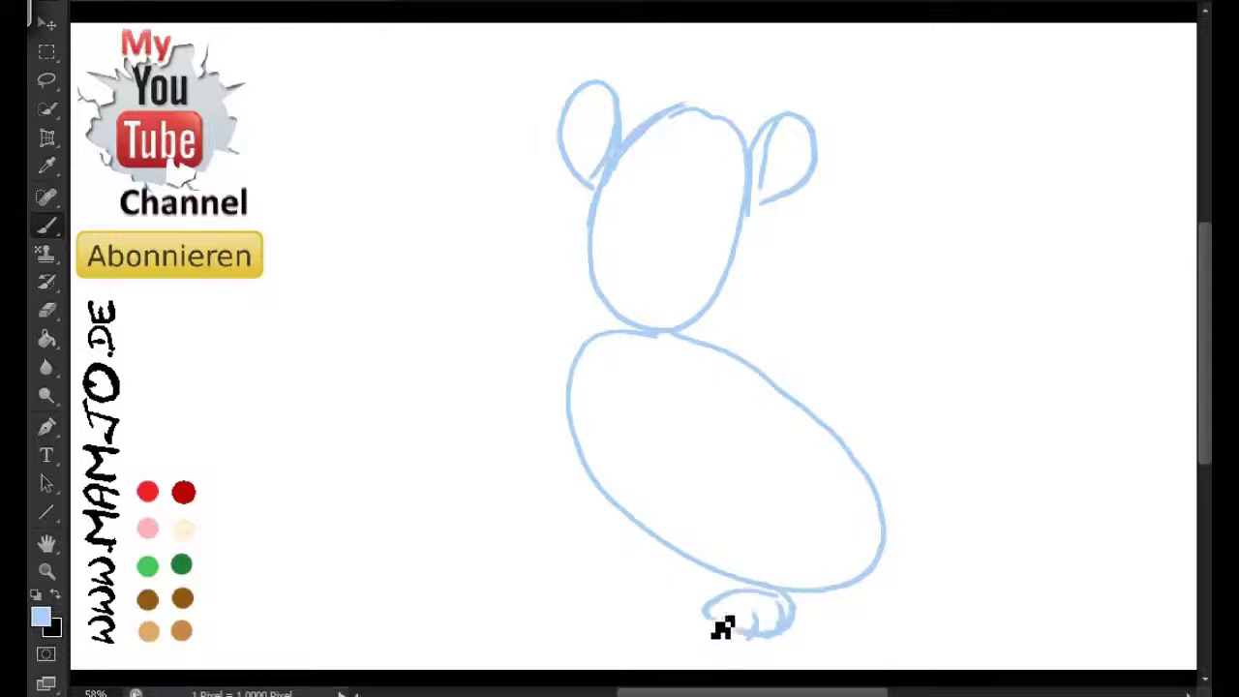
drag(691, 605, 646, 644)
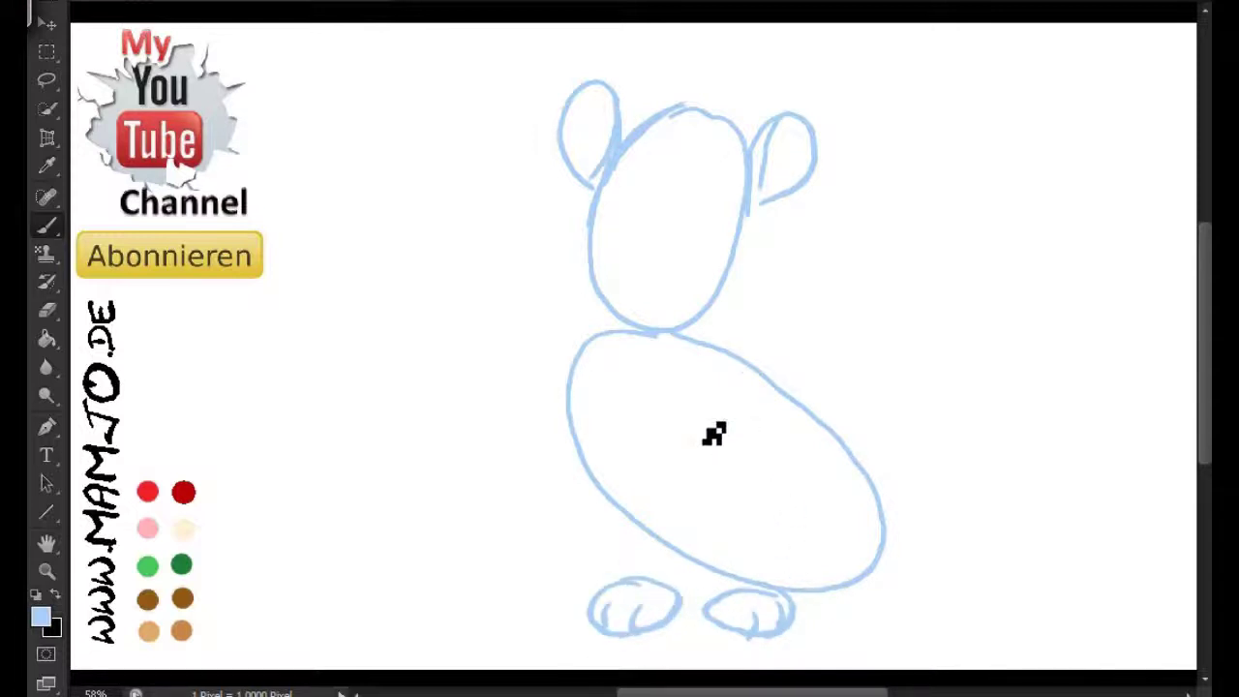
Sketch the front leg joined to its foot, plus the hind leg lines and tail.
drag(677, 401, 763, 448)
key(ctrl+z)
mouse_move(685, 339)
mouse_down()
mouse_move(687, 415)
mouse_move(784, 509)
mouse_move(725, 354)
mouse_move(716, 364)
mouse_up()
drag(768, 553, 745, 592)
drag(605, 501, 606, 581)
drag(676, 550, 680, 595)
mouse_move(875, 578)
mouse_down()
mouse_move(920, 592)
mouse_move(896, 611)
mouse_move(1017, 359)
mouse_move(940, 598)
mouse_up()
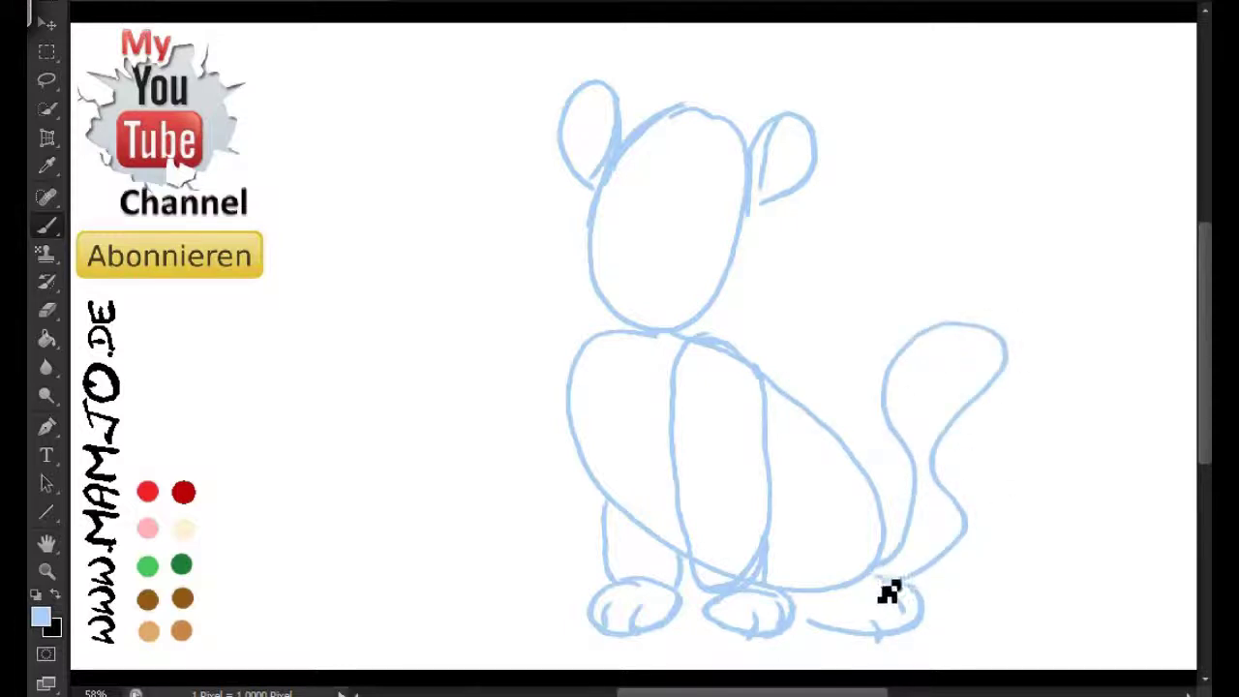
Add fur tufts beside the head and cheeks, jagged fur on the left side, and a neck leg line.
mouse_move(776, 235)
mouse_down()
mouse_move(801, 257)
mouse_move(721, 308)
mouse_up()
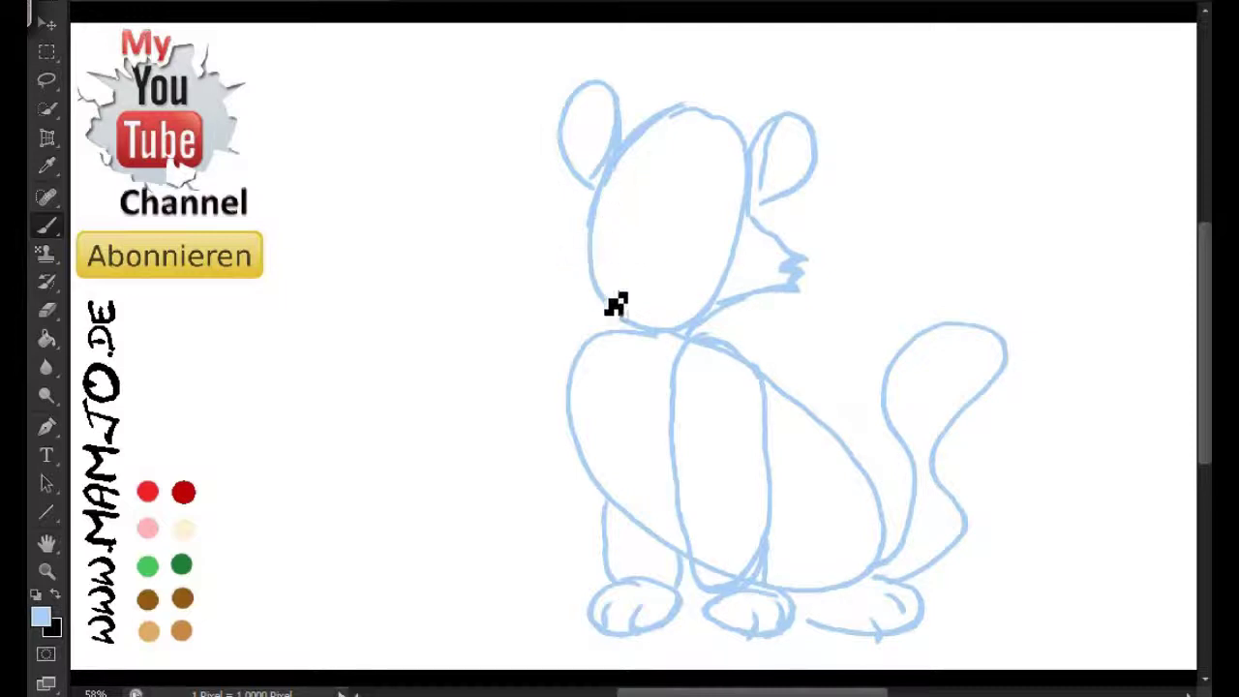
drag(608, 298, 575, 219)
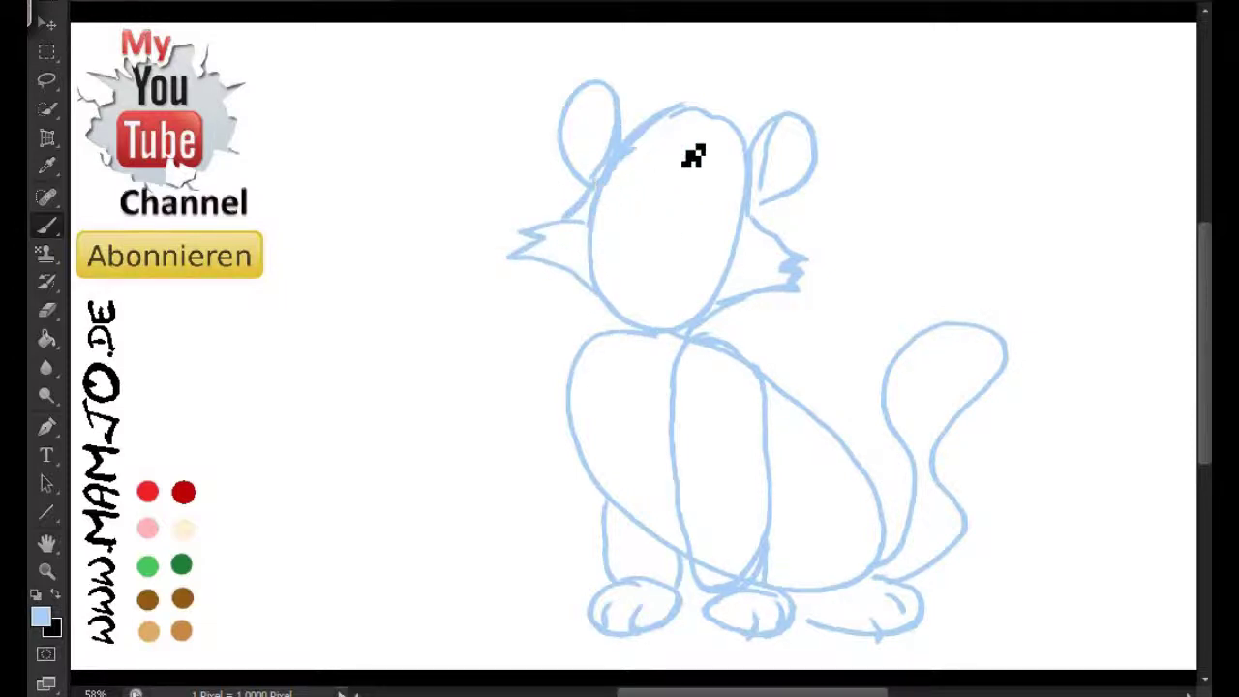
drag(573, 358, 567, 461)
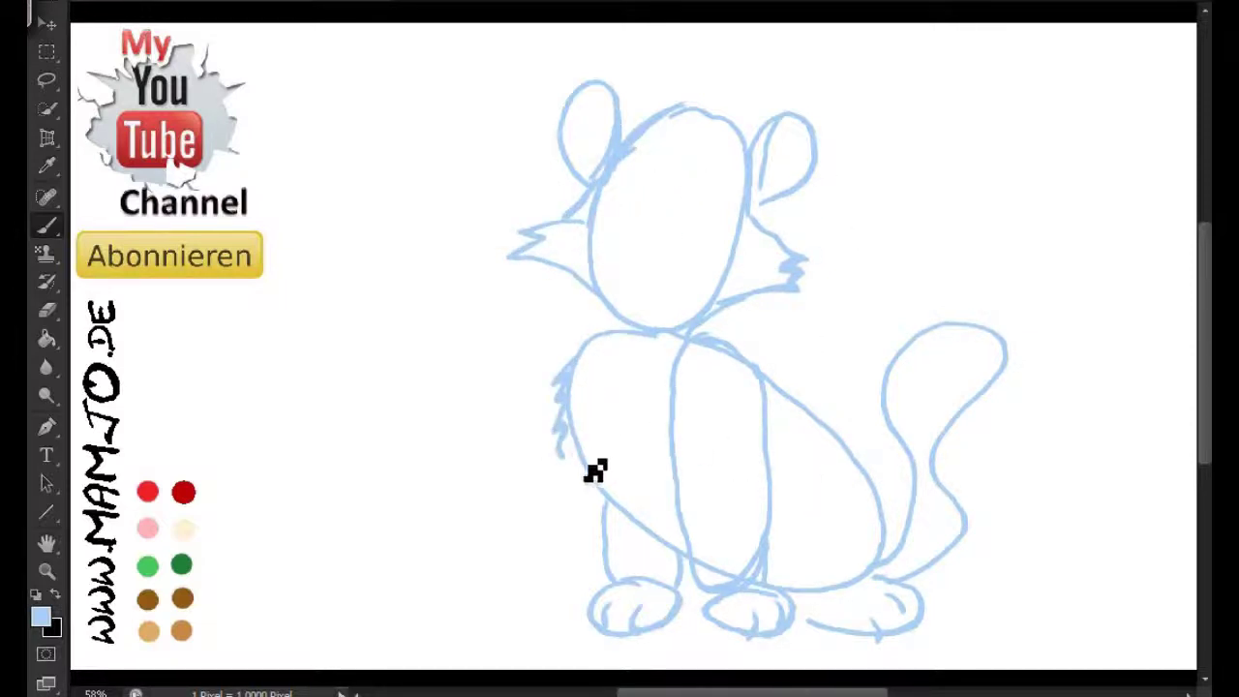
mouse_move(651, 355)
mouse_down()
mouse_move(688, 566)
mouse_move(686, 343)
mouse_up()
Sketch large eyes with pupils and a line across the top of the head.
drag(652, 242, 744, 205)
mouse_move(697, 230)
mouse_down()
mouse_move(733, 244)
mouse_move(719, 216)
mouse_move(669, 216)
mouse_up()
mouse_move(652, 174)
mouse_down()
mouse_move(665, 200)
mouse_move(650, 199)
mouse_up()
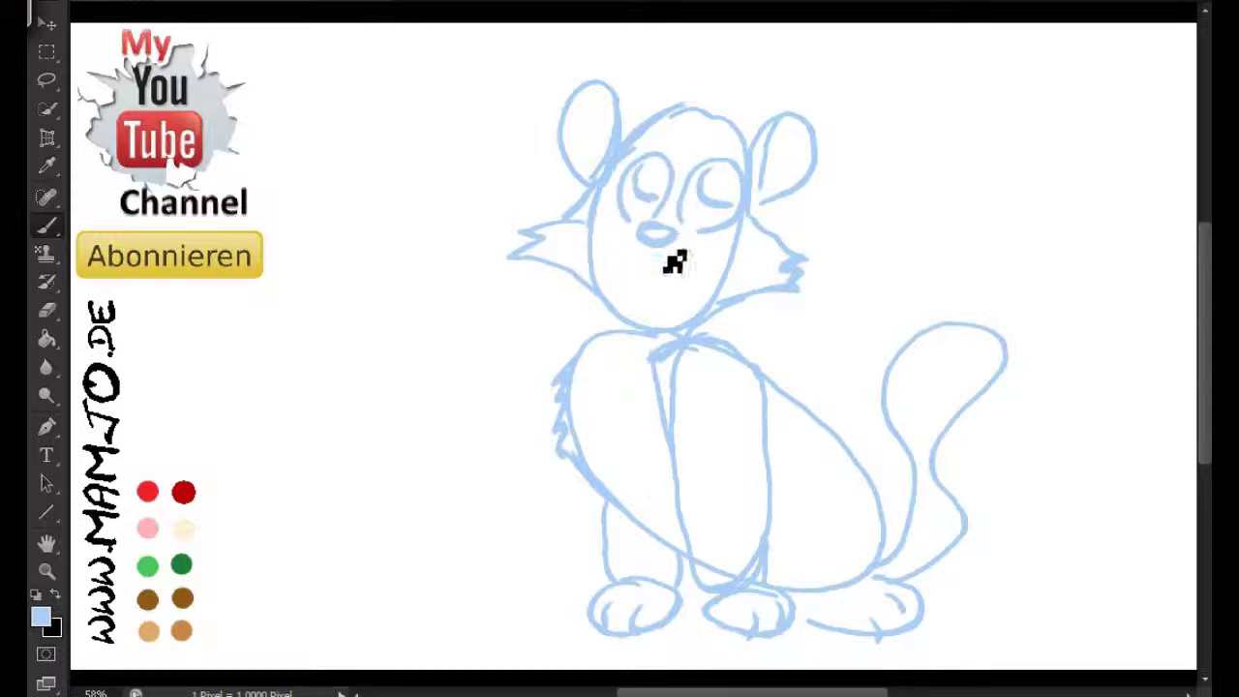
drag(718, 173, 714, 194)
mouse_move(771, 144)
mouse_down()
mouse_move(671, 122)
mouse_move(796, 133)
mouse_move(664, 91)
mouse_move(835, 55)
mouse_move(783, 67)
mouse_move(910, 189)
mouse_move(805, 222)
mouse_move(879, 338)
mouse_move(832, 335)
mouse_move(892, 369)
mouse_move(851, 326)
mouse_up()
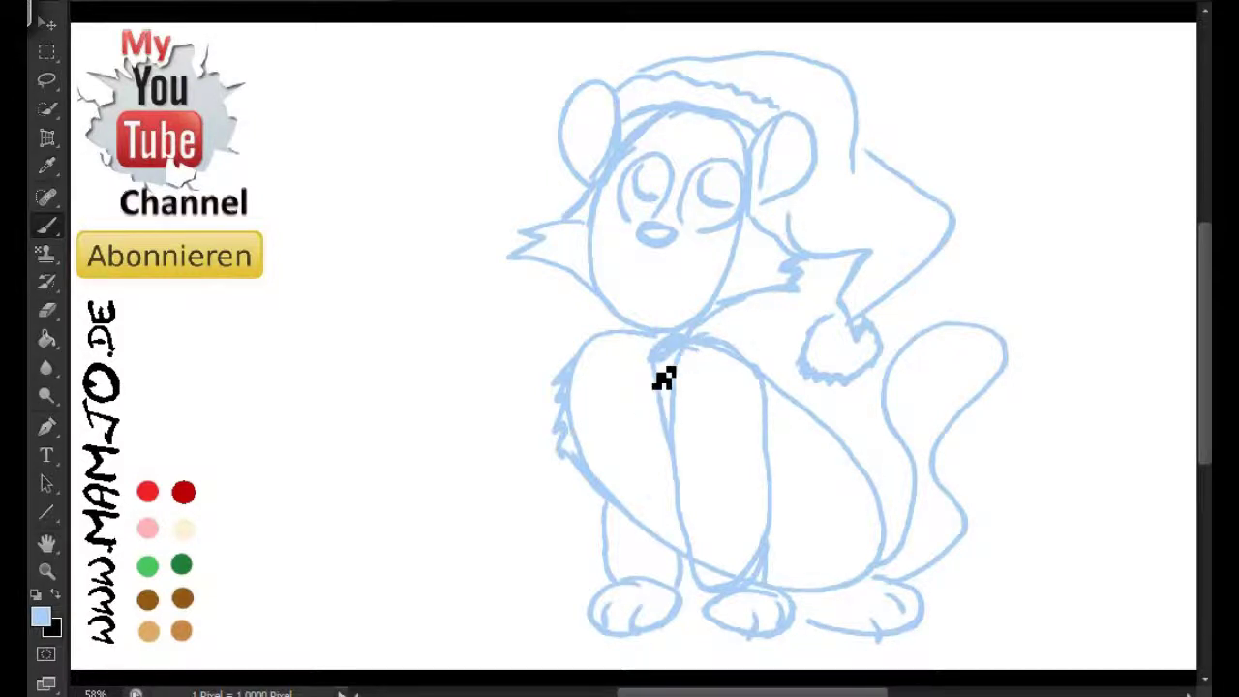
Extend the diagonal leg line and add tabby stripe marks on the belly, tail and legs.
drag(608, 494, 713, 558)
drag(611, 509, 689, 544)
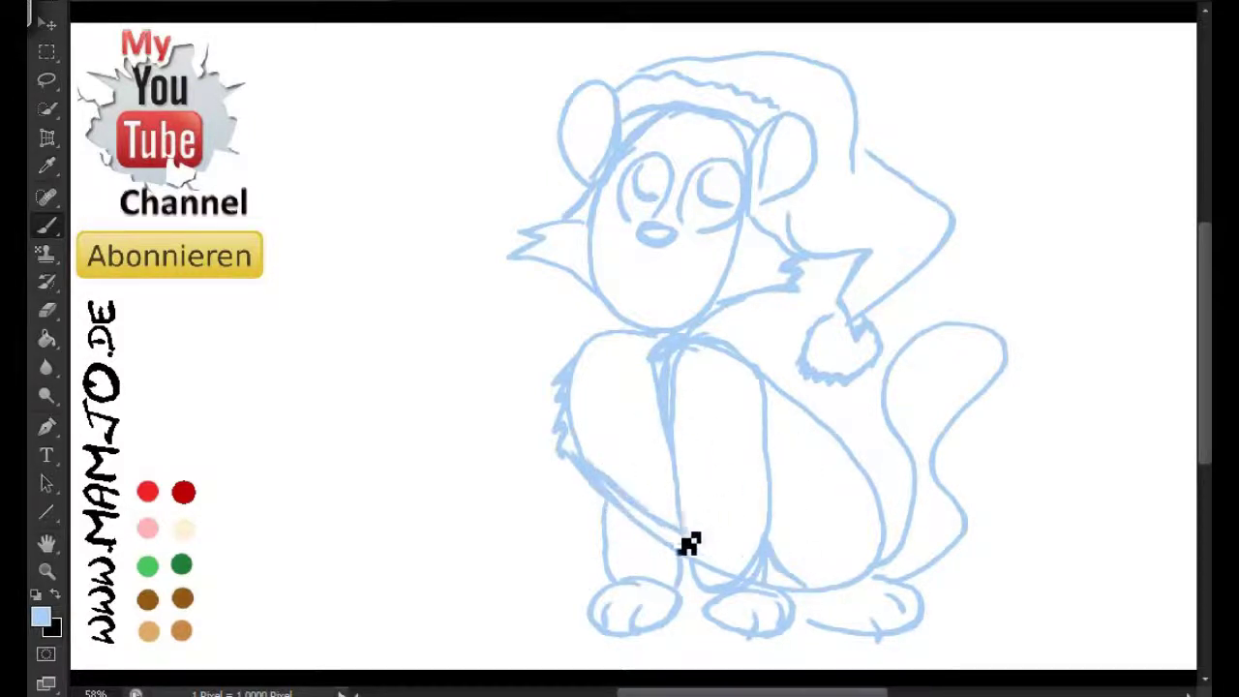
drag(895, 387, 953, 416)
drag(782, 432, 803, 426)
drag(824, 472, 850, 468)
mouse_move(868, 511)
mouse_down()
mouse_move(855, 529)
mouse_move(907, 547)
mouse_up()
drag(917, 453, 921, 474)
drag(760, 486, 755, 505)
drag(611, 540, 627, 547)
drag(613, 562, 629, 567)
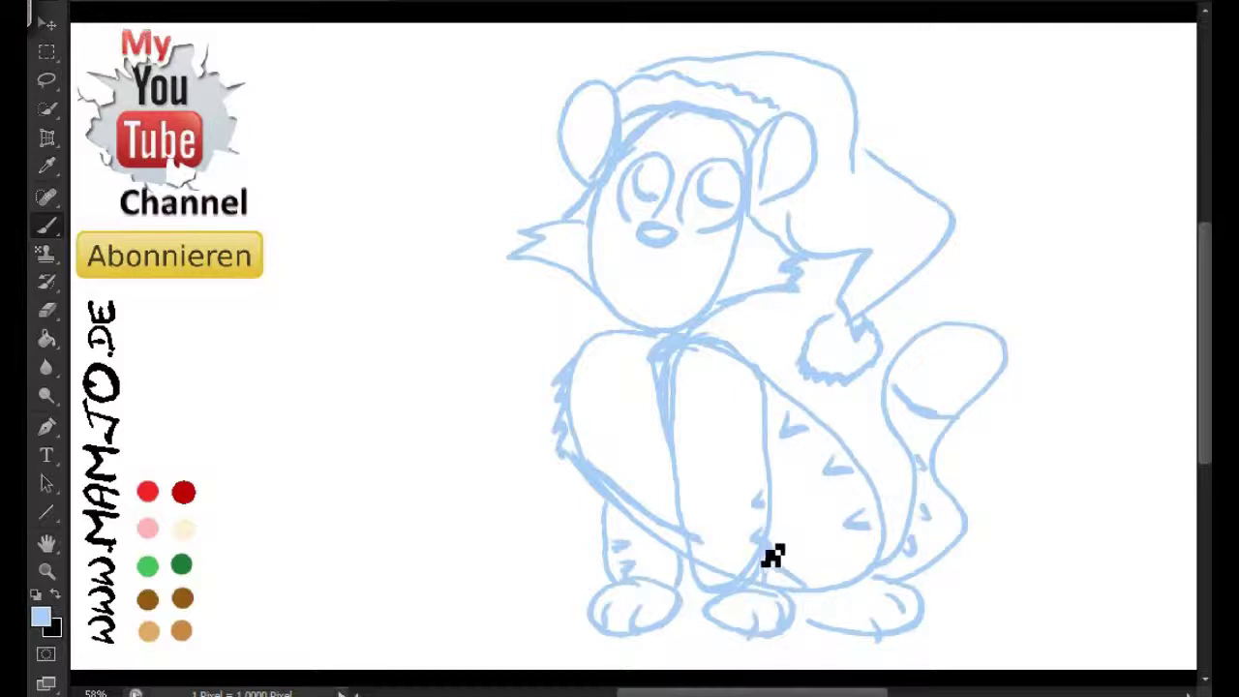
Draw the smiling mouth, muzzle and cheek contours and inner-ear lines, then start the black nose.
mouse_move(652, 263)
mouse_down()
mouse_move(711, 280)
mouse_move(629, 278)
mouse_move(677, 301)
mouse_up()
drag(627, 263, 590, 231)
drag(740, 225, 672, 232)
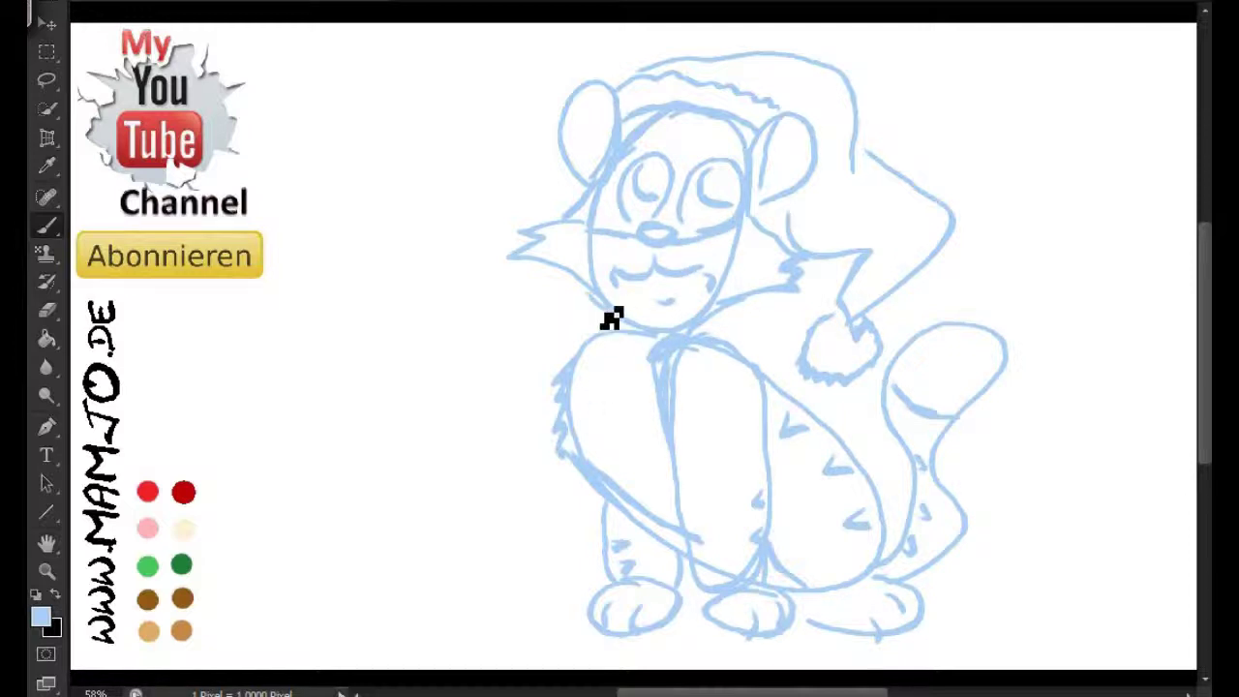
drag(606, 145, 586, 166)
drag(771, 163, 765, 189)
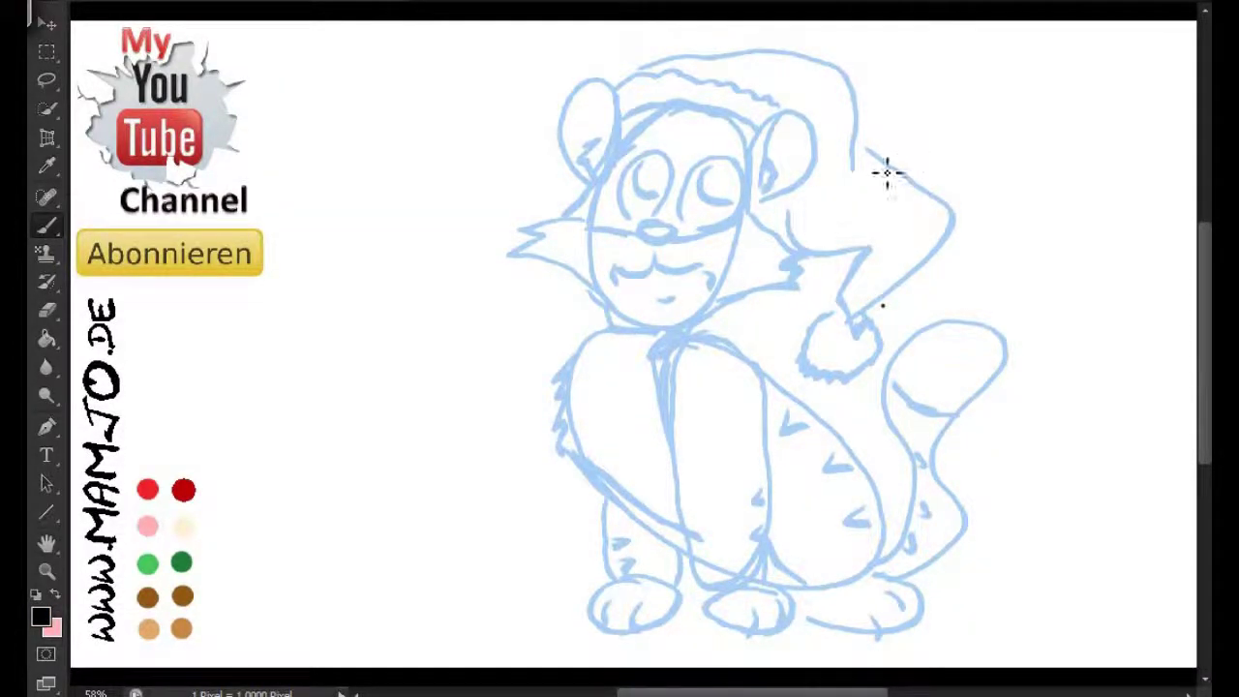
mouse_move(672, 229)
mouse_down()
mouse_move(646, 230)
mouse_move(796, 255)
mouse_move(522, 228)
mouse_up()
Redo the black nose, then ink the eye with its pupil and both ear outlines.
key(ctrl+z)
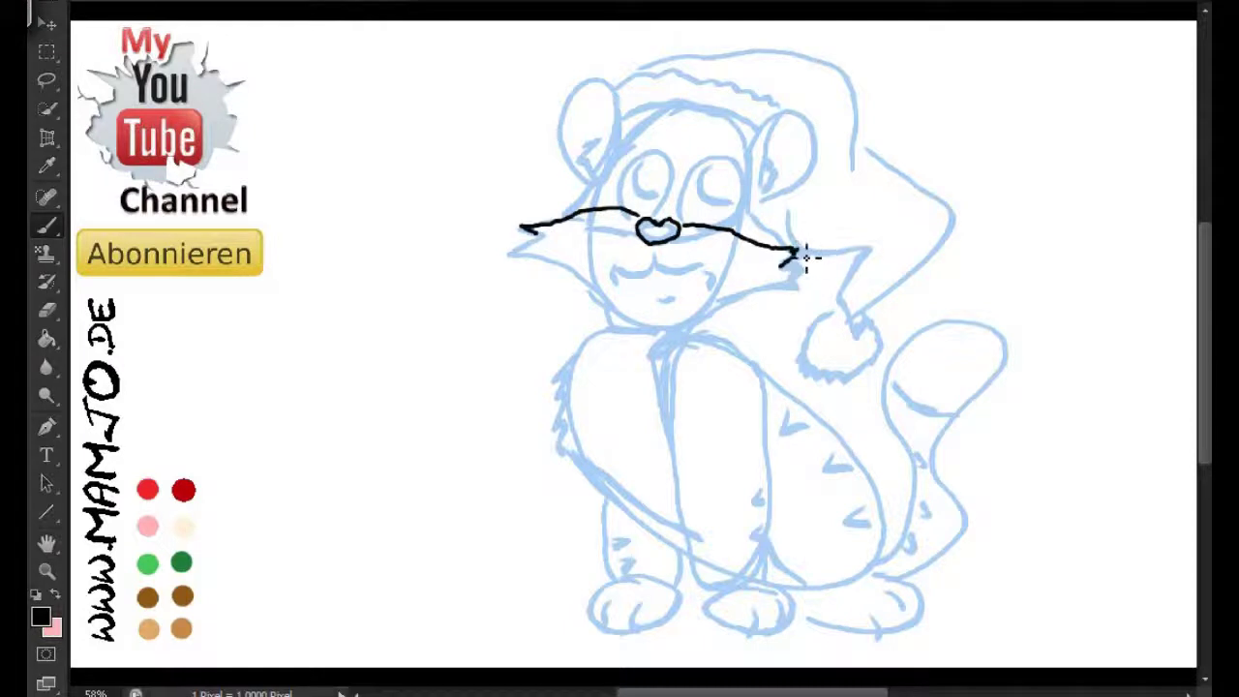
drag(677, 224, 641, 226)
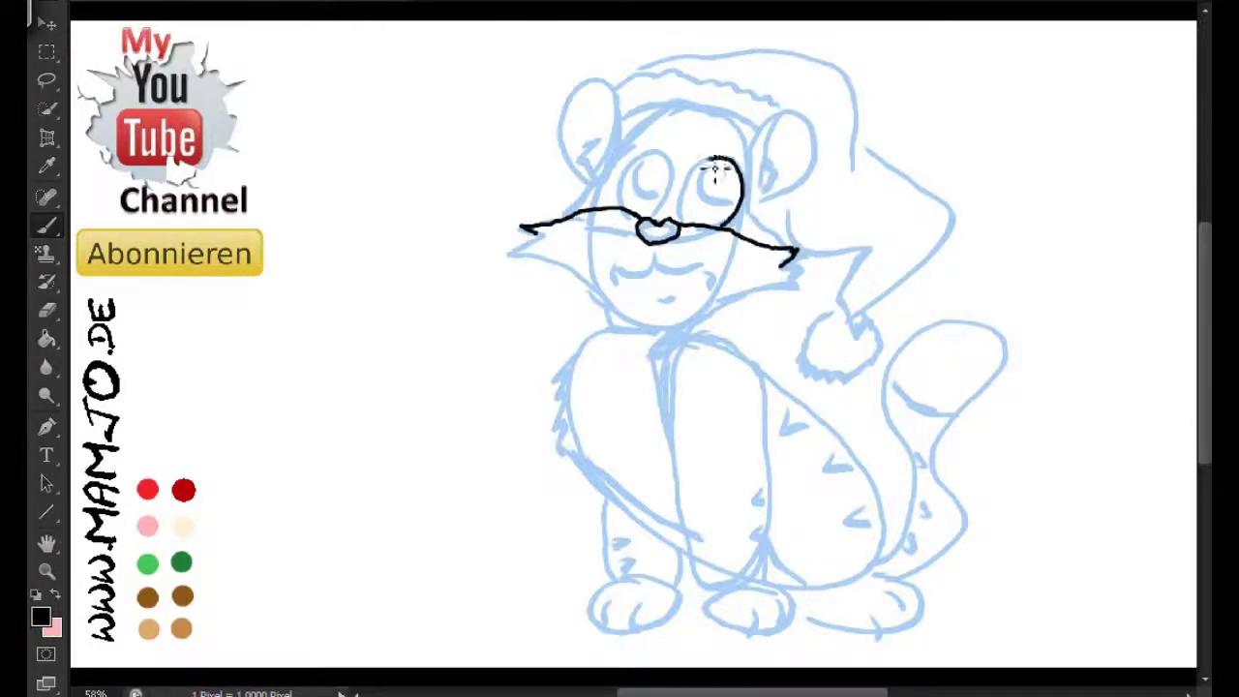
mouse_move(677, 221)
mouse_down()
mouse_move(666, 167)
mouse_move(634, 212)
mouse_up()
drag(664, 167, 672, 196)
mouse_move(786, 235)
mouse_down()
mouse_move(816, 130)
mouse_move(796, 124)
mouse_move(771, 193)
mouse_up()
mouse_move(550, 221)
mouse_down()
mouse_move(615, 93)
mouse_move(583, 167)
mouse_up()
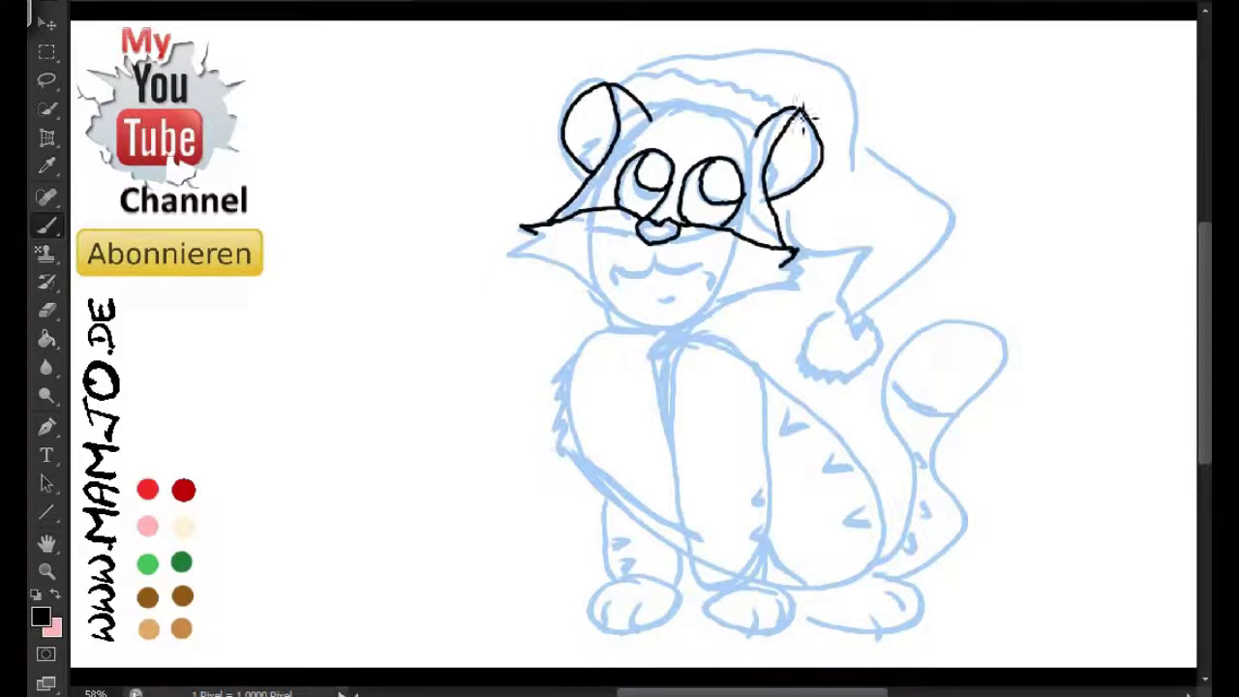
Ink jagged head fur, erase stray strokes by the right ear, and outline the Santa hat and pom-pom.
mouse_move(770, 135)
mouse_down()
mouse_move(668, 115)
mouse_move(643, 126)
mouse_move(716, 107)
mouse_move(667, 121)
mouse_move(730, 136)
mouse_move(760, 124)
mouse_move(750, 146)
mouse_move(767, 116)
mouse_move(736, 83)
mouse_move(666, 84)
mouse_up()
key(e)
key(b)
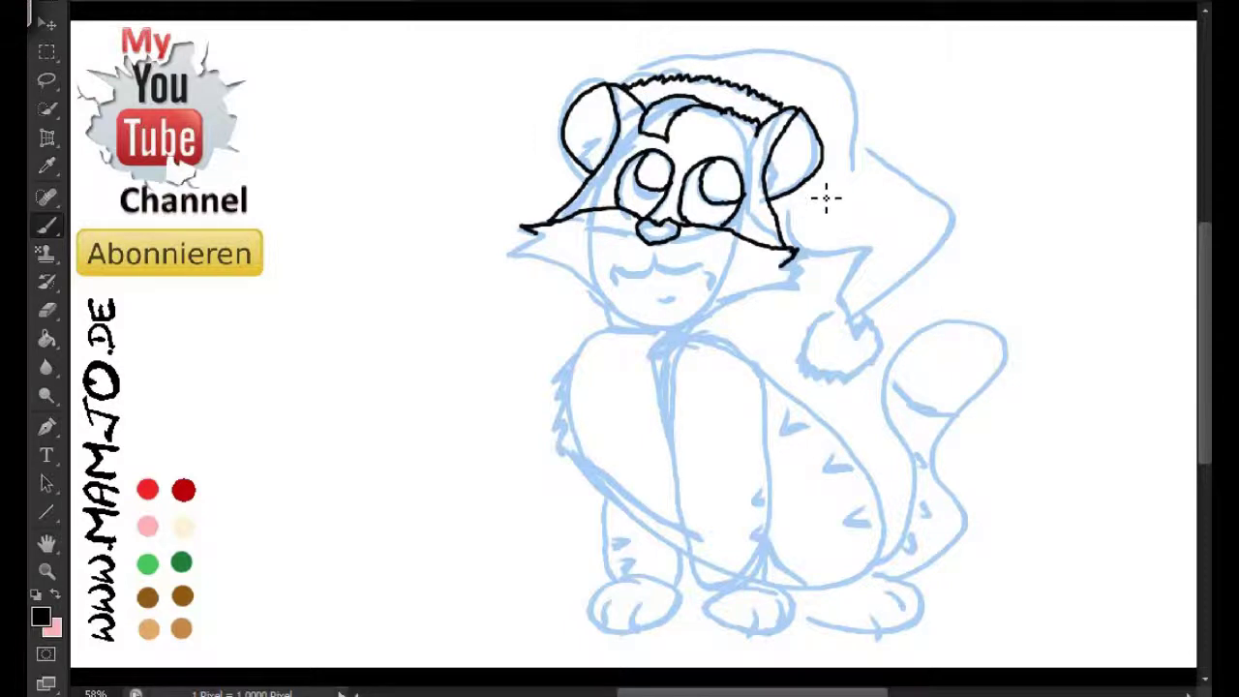
key(e)
drag(794, 226, 774, 208)
key(b)
mouse_move(631, 75)
mouse_down()
mouse_move(699, 56)
mouse_move(874, 129)
mouse_move(868, 310)
mouse_move(879, 268)
mouse_move(791, 225)
mouse_up()
mouse_move(862, 331)
mouse_down()
mouse_move(812, 383)
mouse_move(879, 331)
mouse_up()
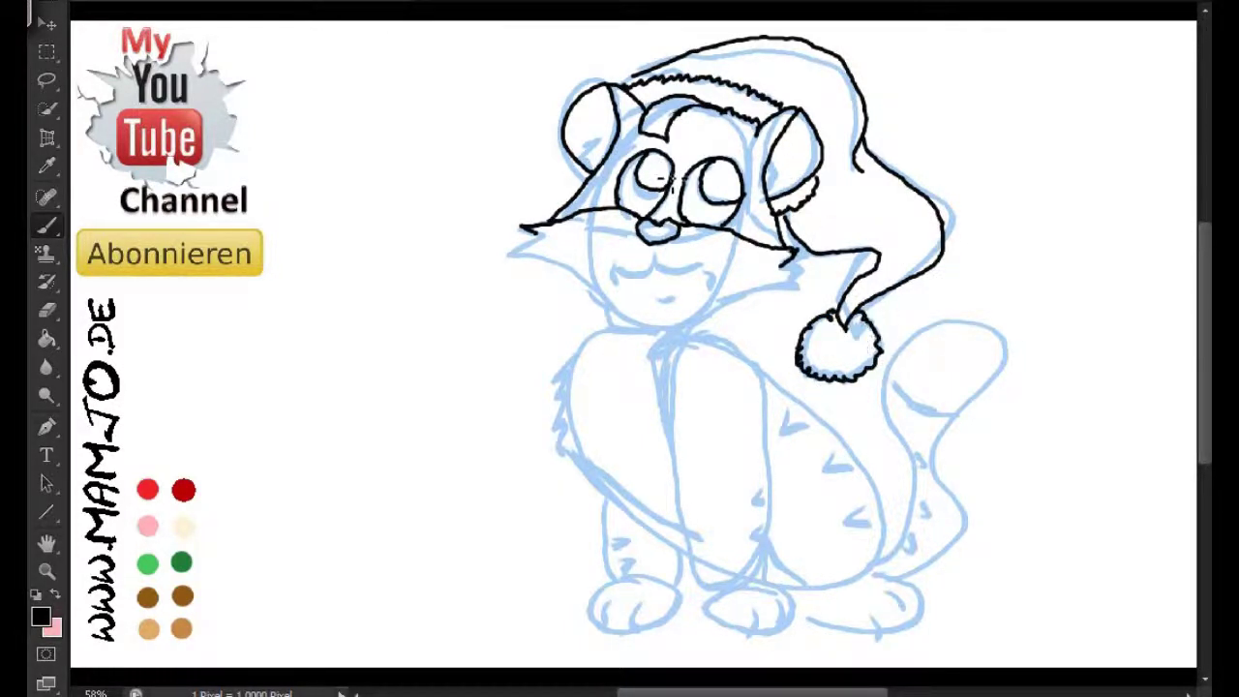
Ink the mouth, five whisker dots and spiky cheek fur, then start a chest-to-leg line.
drag(643, 246, 716, 281)
drag(625, 278, 584, 257)
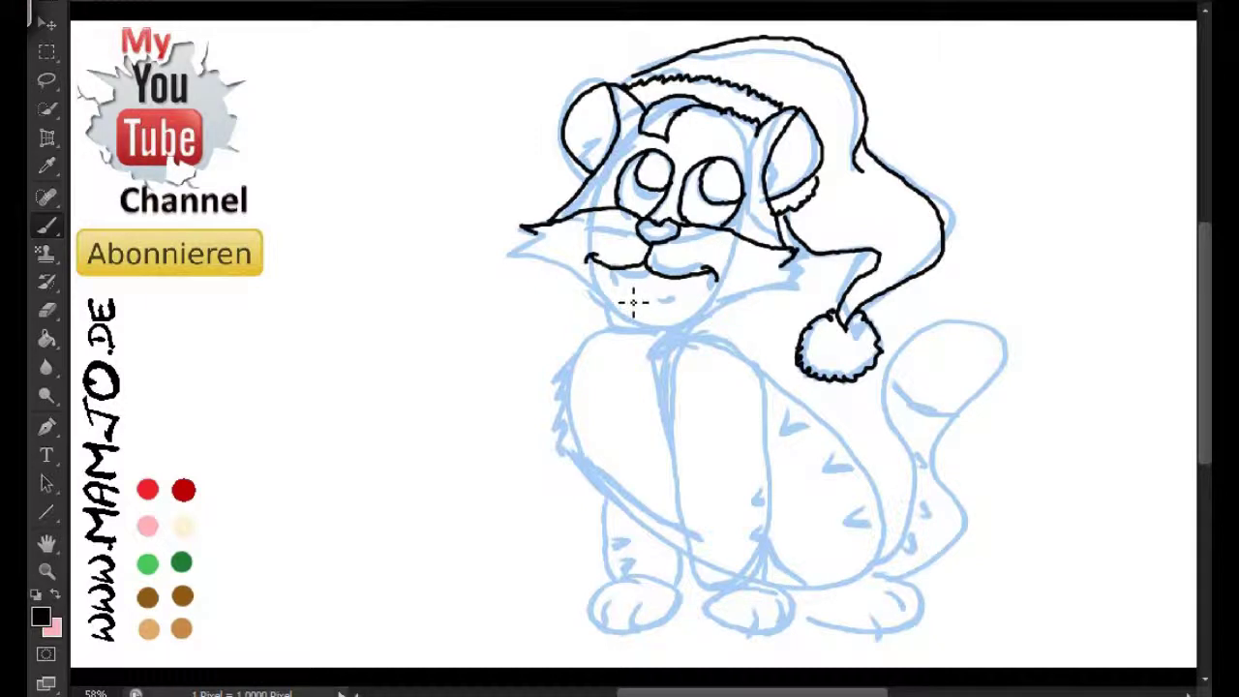
click(615, 237)
click(608, 254)
click(621, 260)
click(631, 267)
click(638, 274)
mouse_move(726, 302)
mouse_down()
mouse_move(796, 271)
mouse_move(706, 310)
mouse_up()
drag(523, 233, 618, 314)
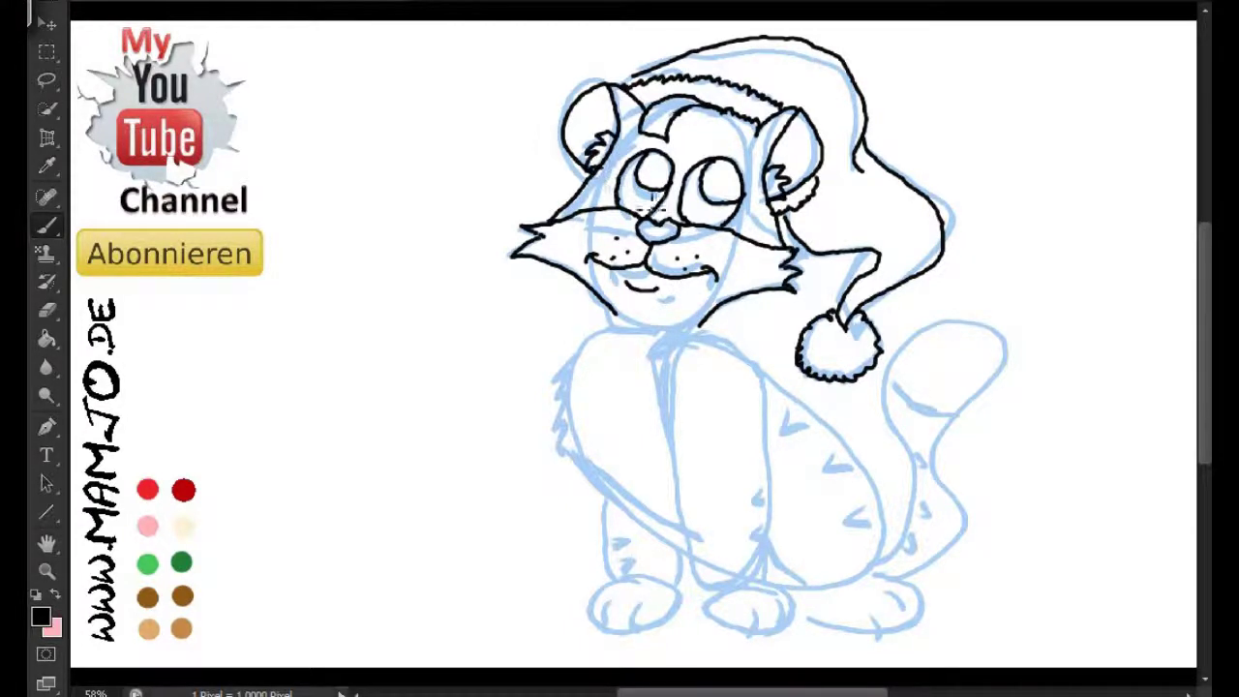
mouse_move(710, 334)
mouse_down()
mouse_move(862, 448)
mouse_move(796, 574)
mouse_move(862, 539)
mouse_up()
Ink the right front leg down from the chest and outline its paw.
key(ctrl+z)
mouse_move(746, 348)
mouse_down()
mouse_move(879, 517)
mouse_move(774, 559)
mouse_up()
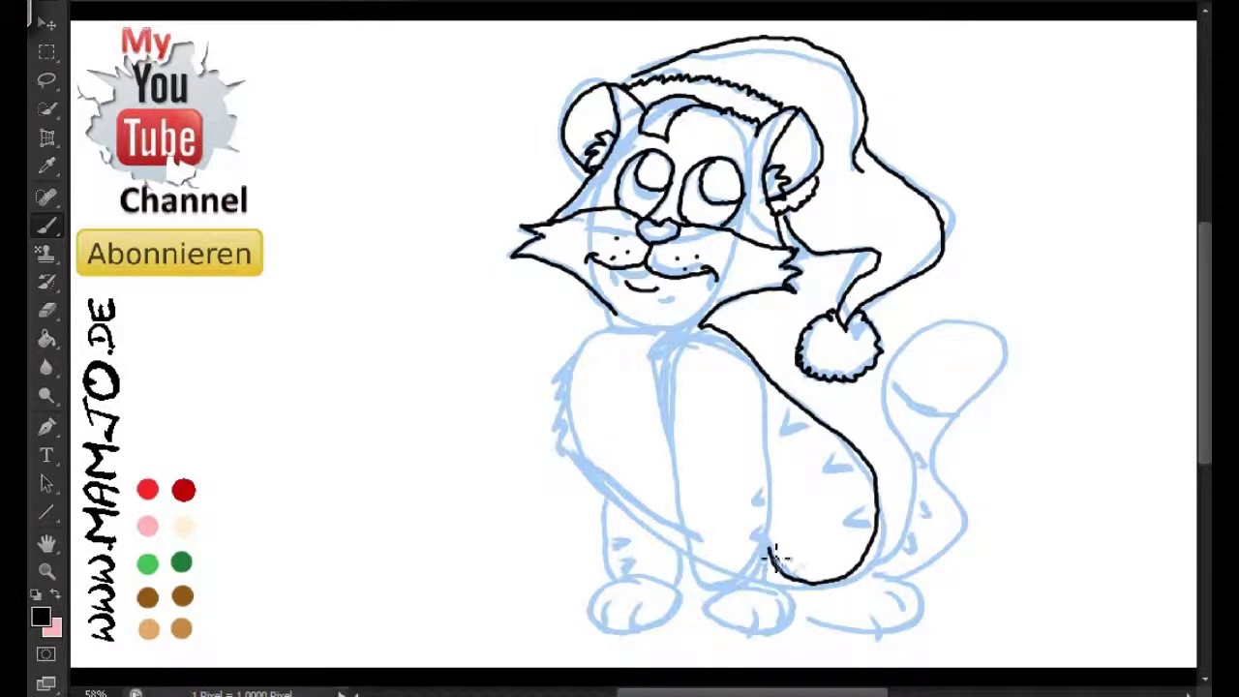
mouse_move(706, 331)
mouse_down()
mouse_move(691, 517)
mouse_move(701, 595)
mouse_up()
drag(761, 465, 771, 570)
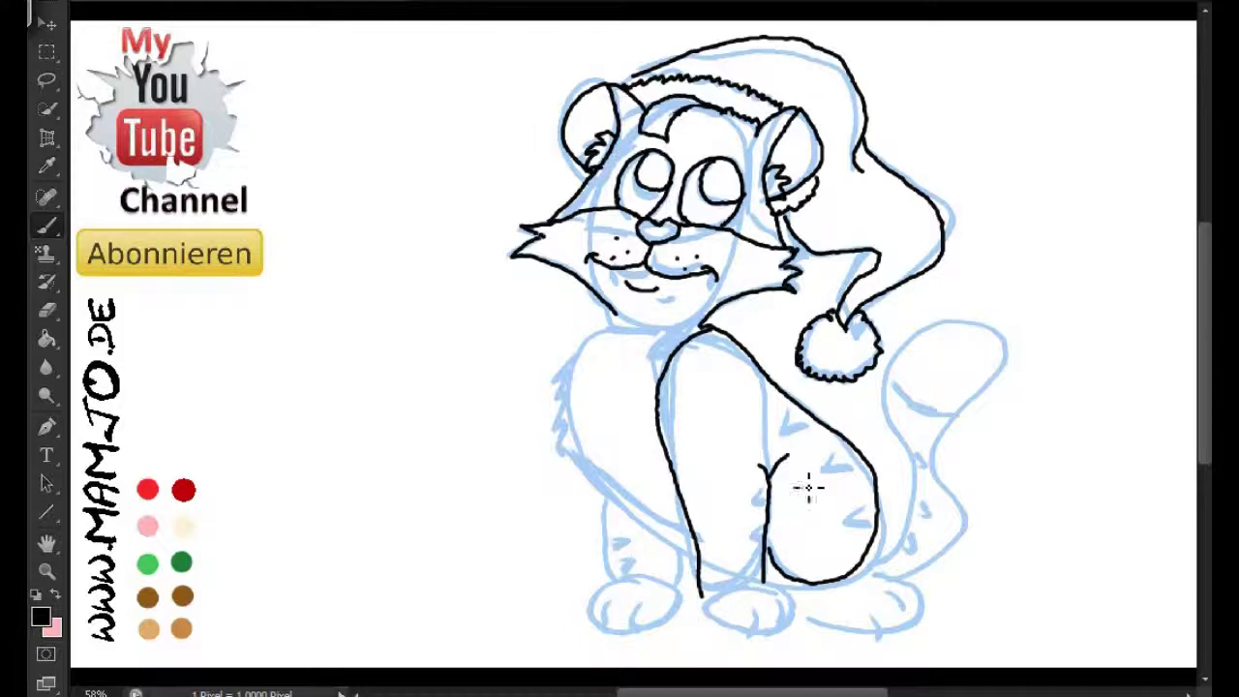
drag(750, 591, 792, 634)
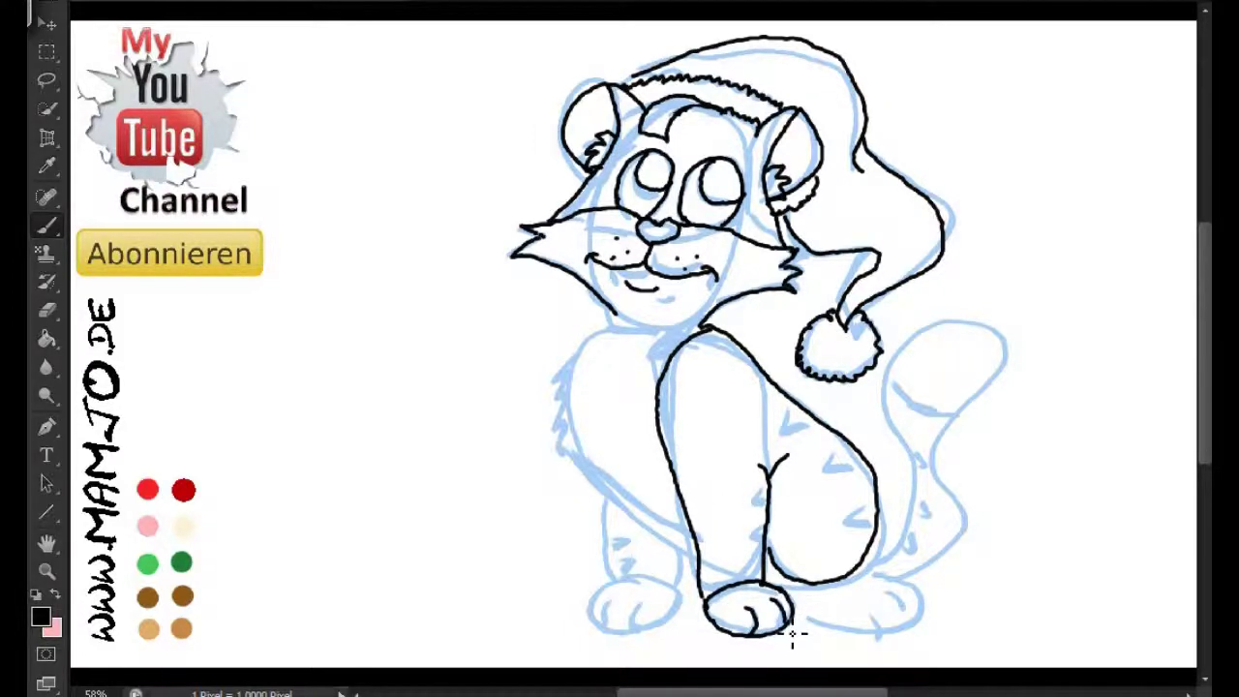
key(e)
Ink the neck bow with hanging ribbon tails and add chin fur along the neck.
mouse_move(634, 337)
mouse_down()
mouse_move(588, 354)
mouse_move(597, 340)
mouse_up()
mouse_move(668, 366)
mouse_down()
mouse_move(682, 414)
mouse_move(592, 411)
mouse_up()
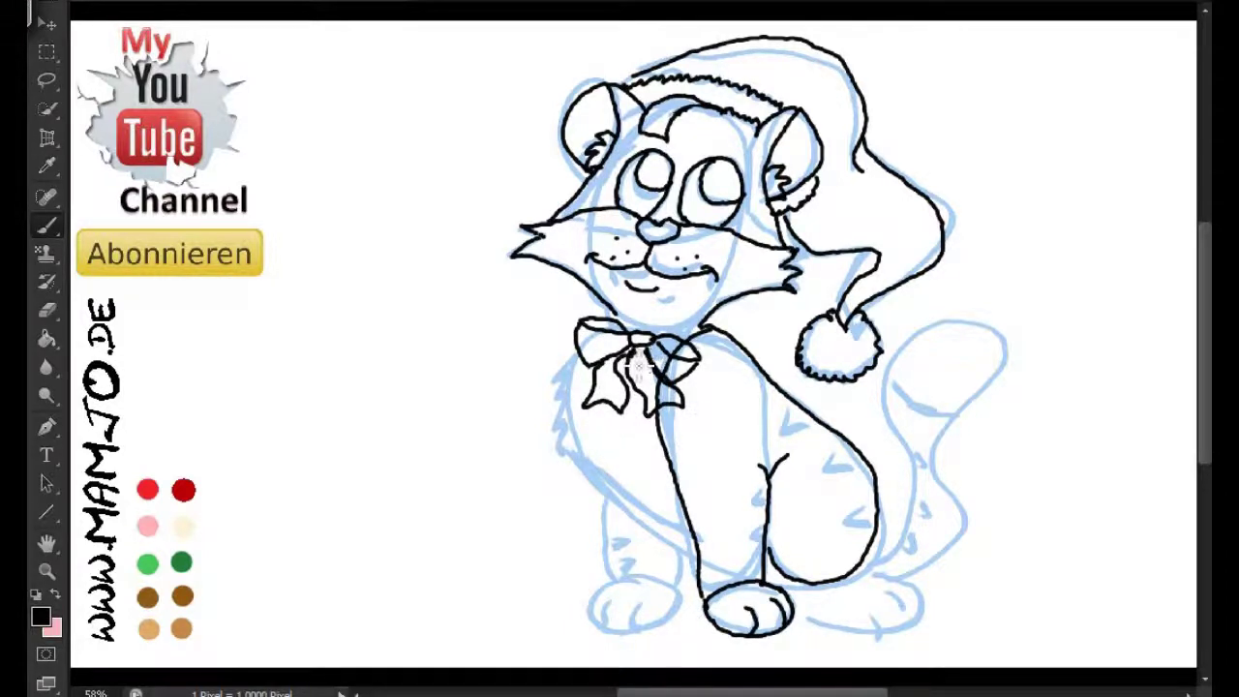
key(e)
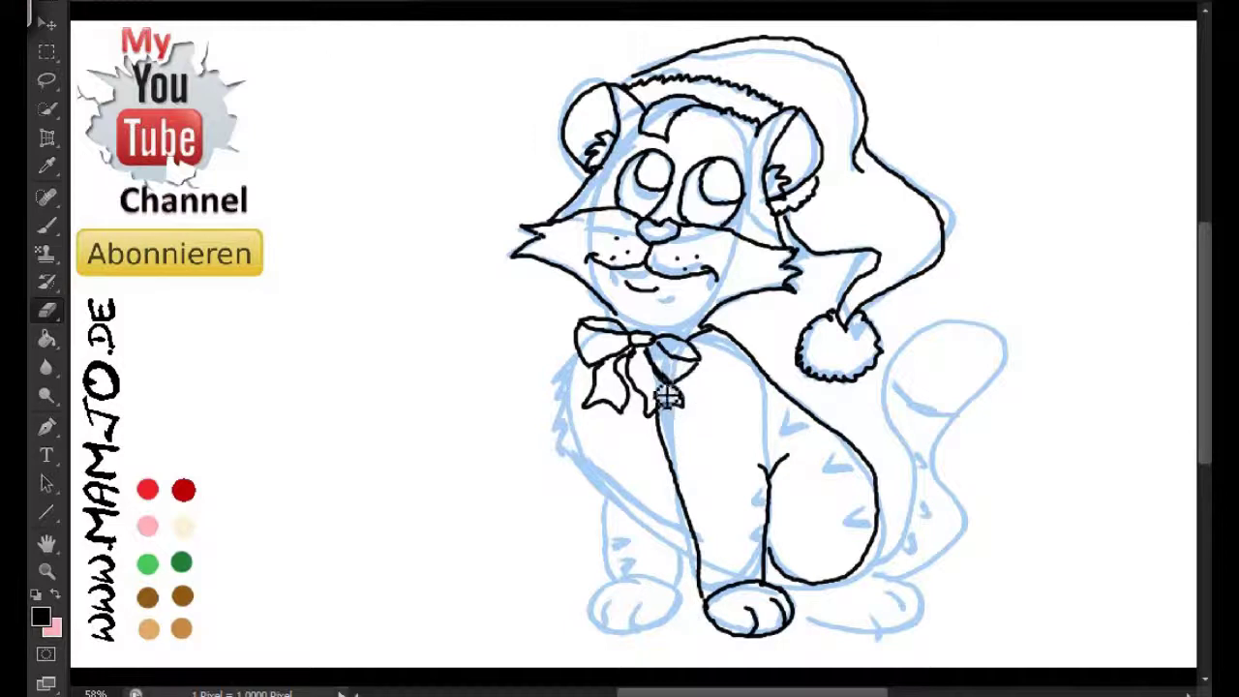
key(b)
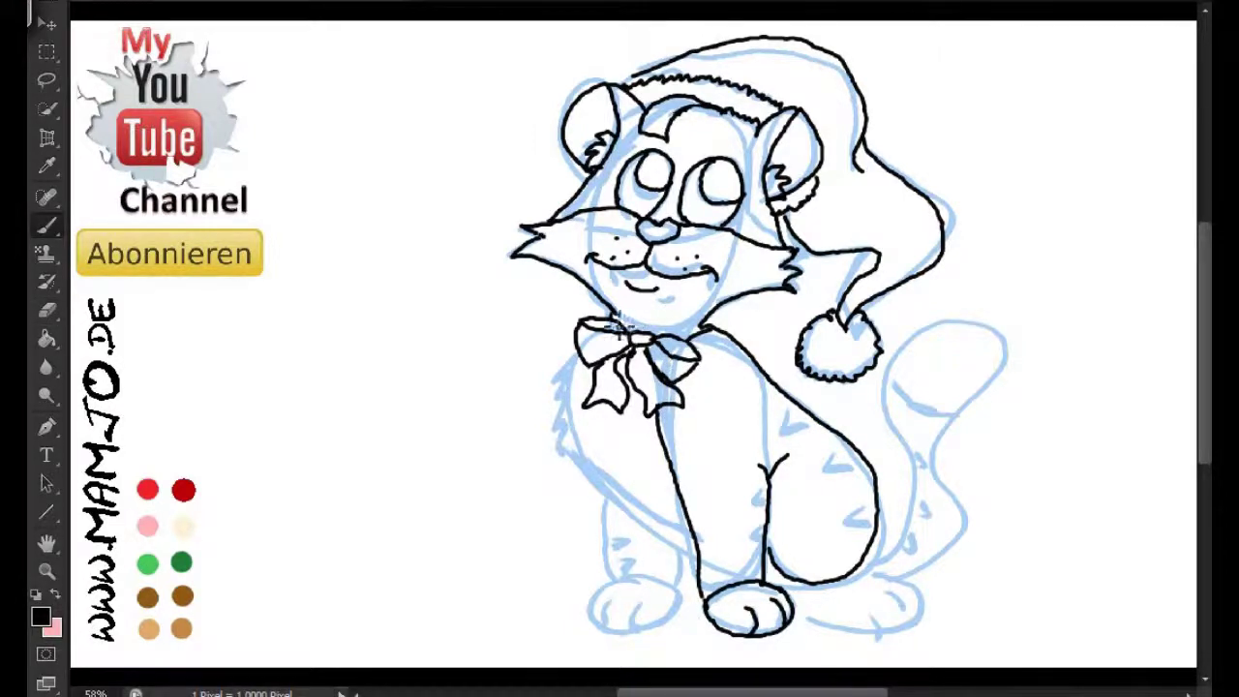
drag(689, 312, 723, 335)
drag(673, 319, 625, 315)
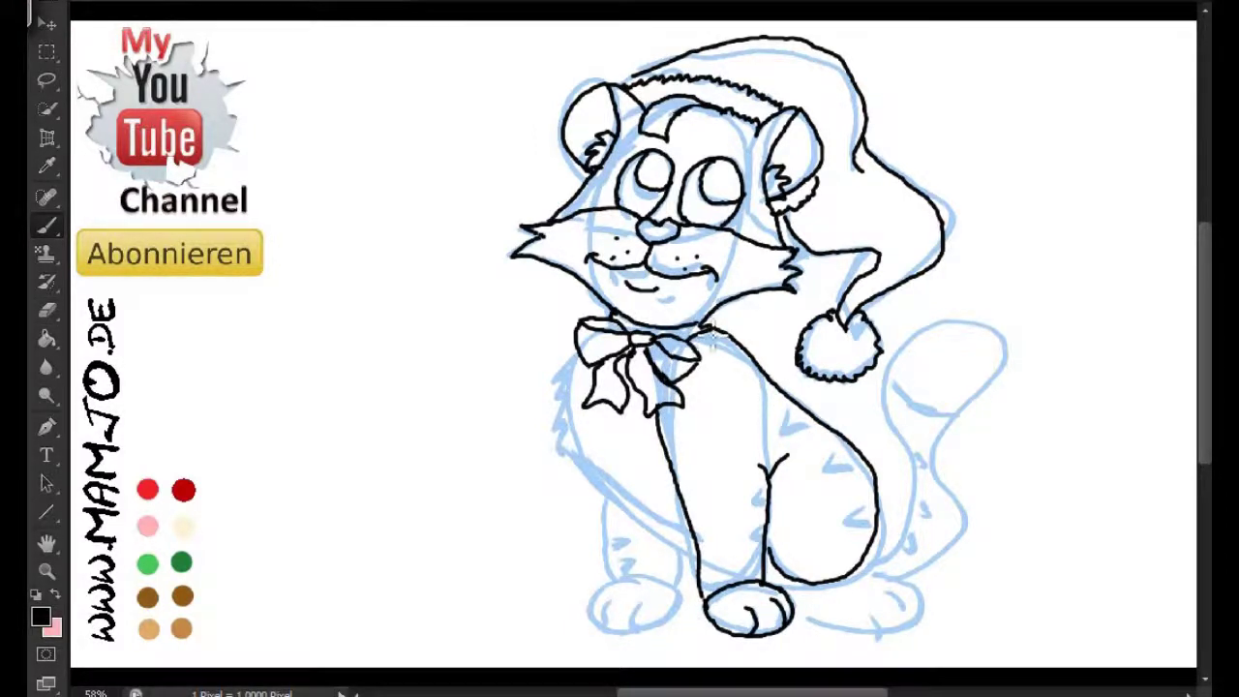
key(e)
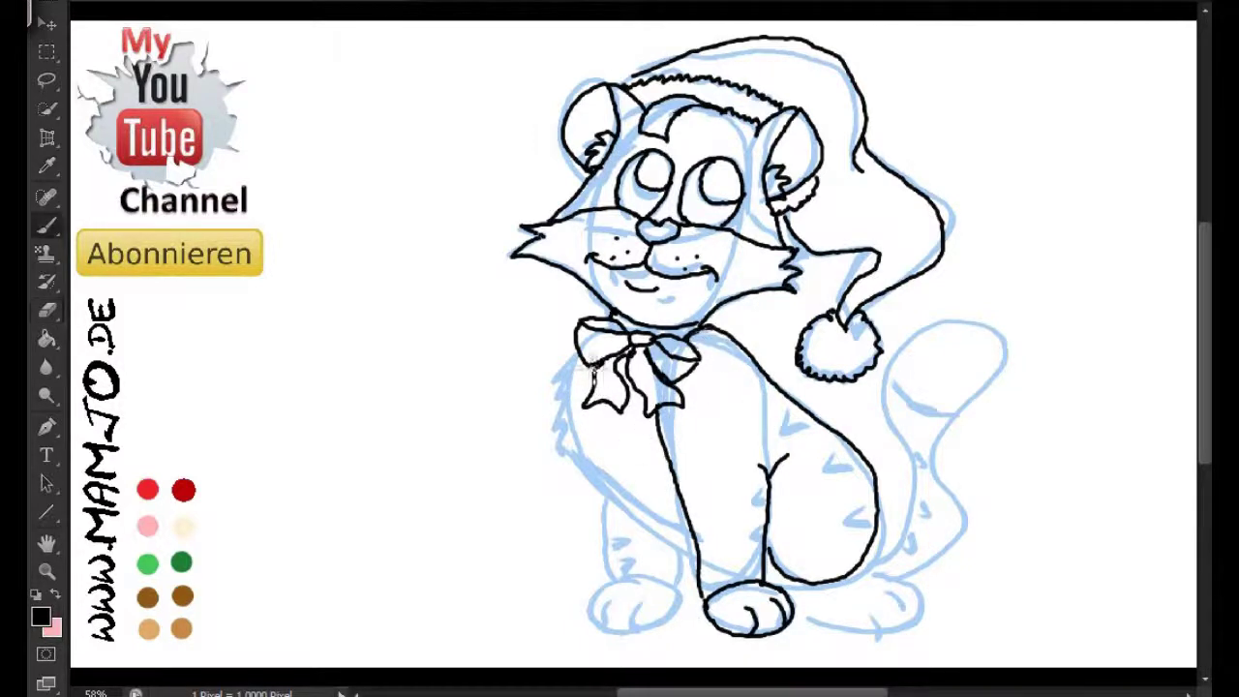
Ink the outline down the cat's side to the other front leg and paw.
mouse_move(558, 397)
mouse_down()
mouse_move(606, 498)
mouse_move(701, 561)
mouse_up()
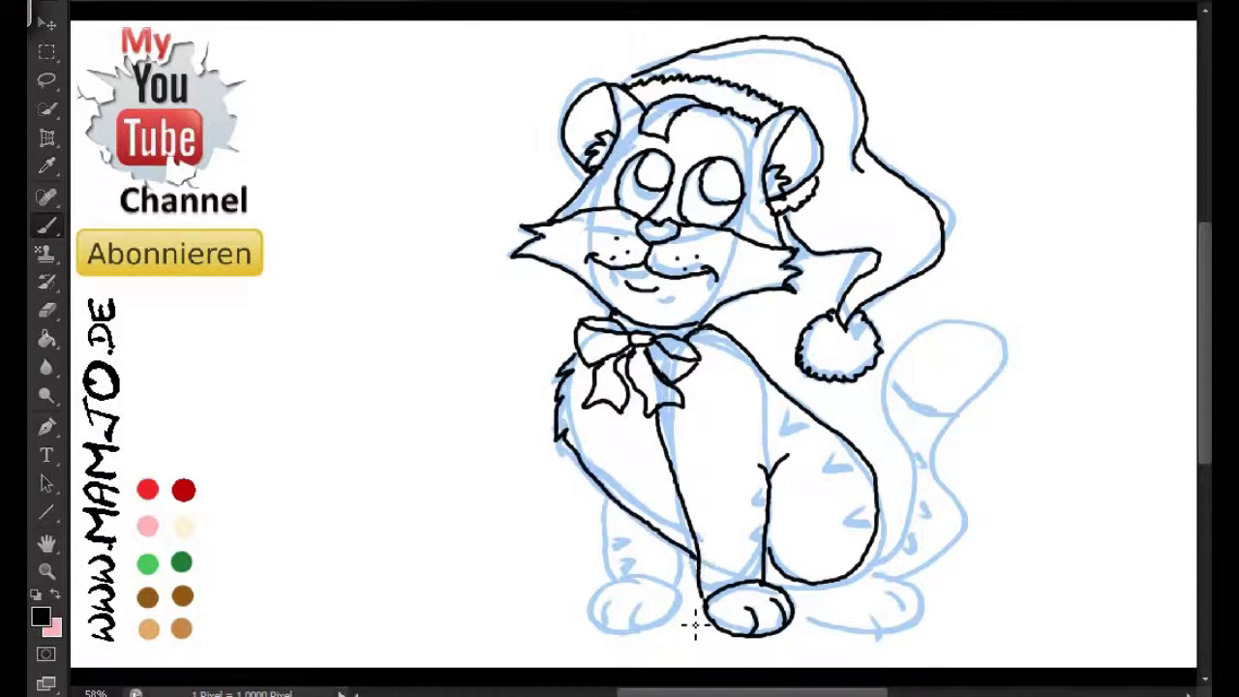
mouse_move(579, 467)
mouse_down()
mouse_move(608, 579)
mouse_move(666, 573)
mouse_move(622, 595)
mouse_up()
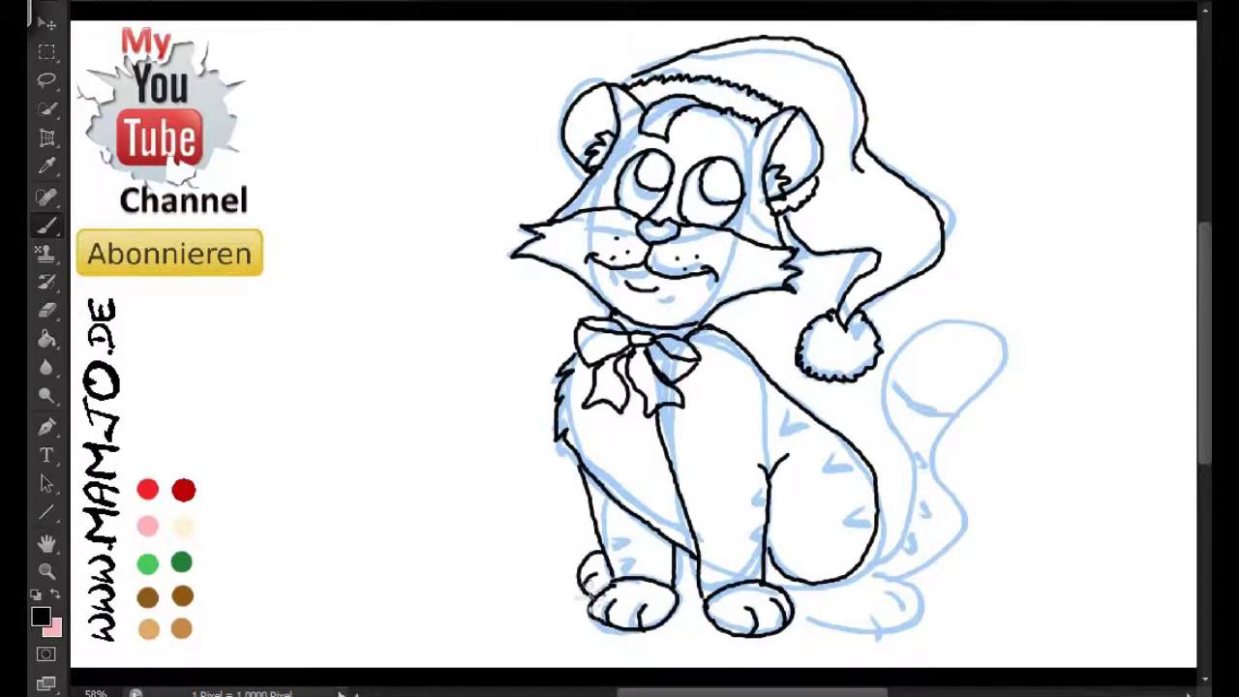
drag(570, 462, 593, 516)
key(e)
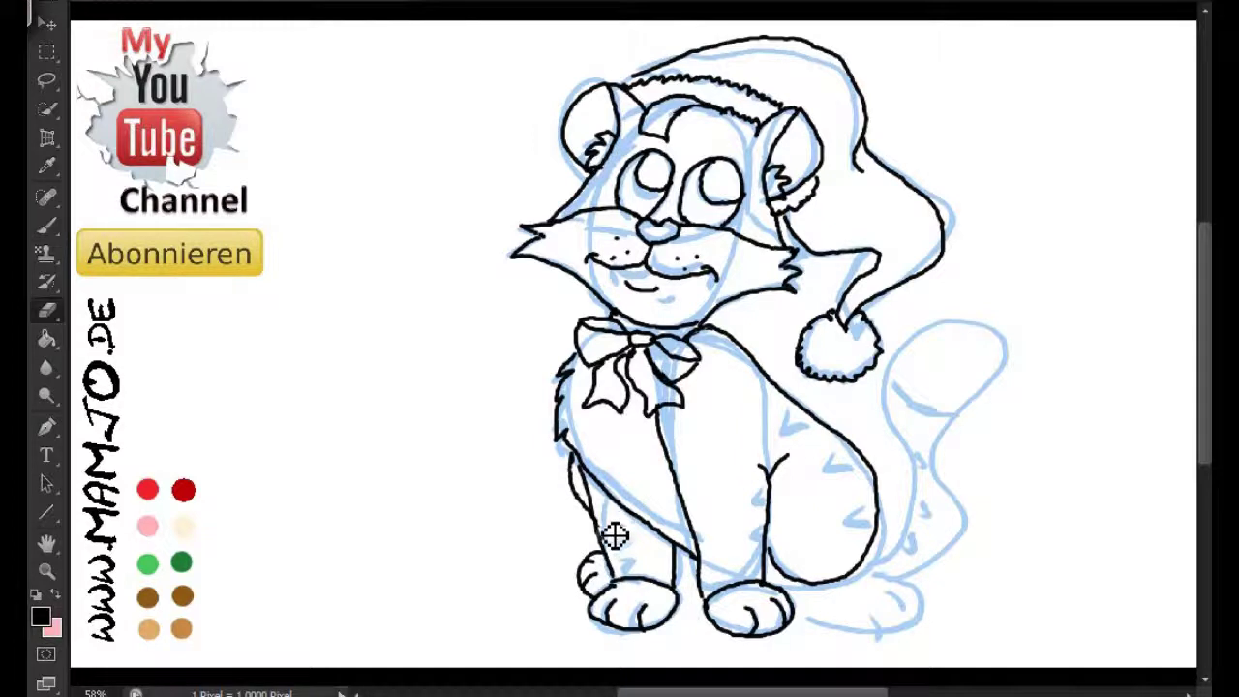
key(b)
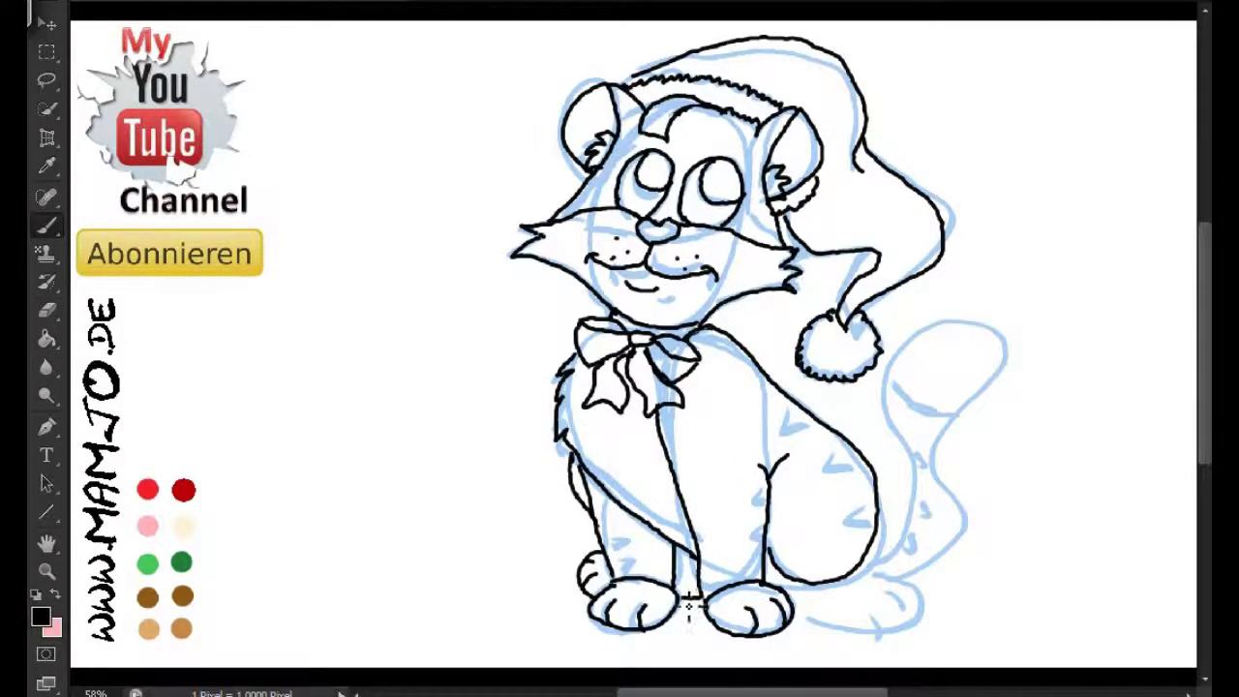
Ink the tail outline, a stripe across it, and the lower edge of the tail bow's loop.
drag(875, 589, 805, 617)
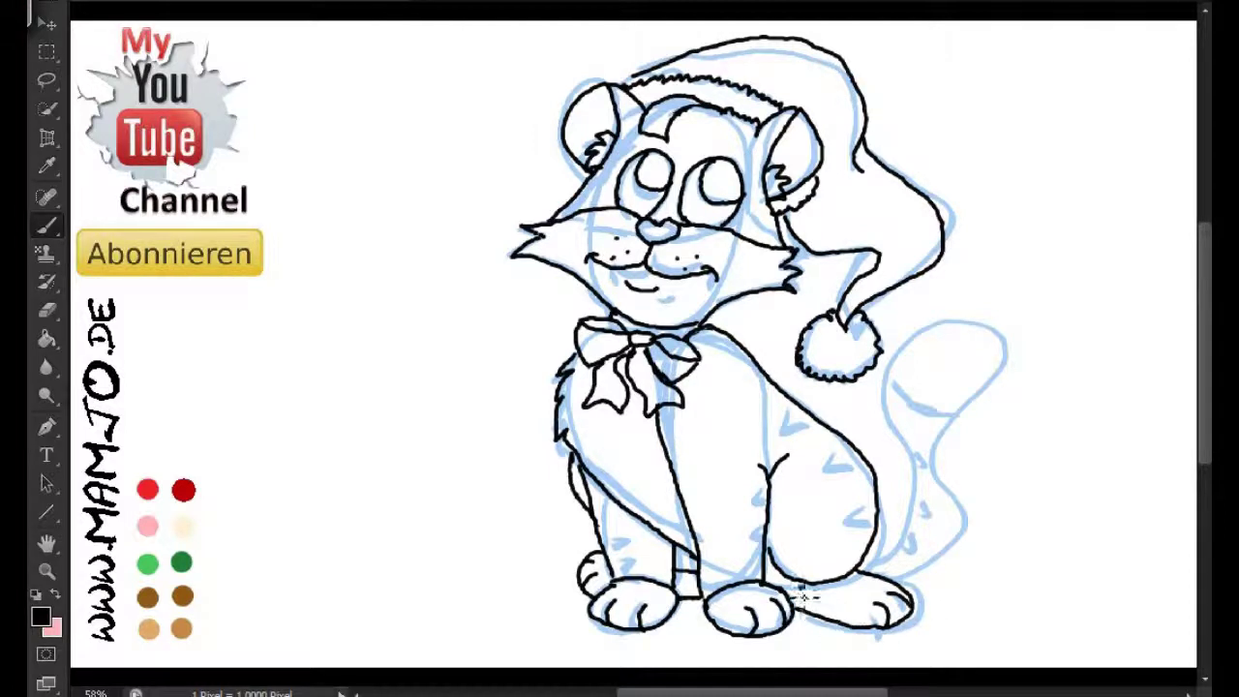
mouse_move(886, 582)
mouse_down()
mouse_move(1015, 362)
mouse_move(911, 584)
mouse_up()
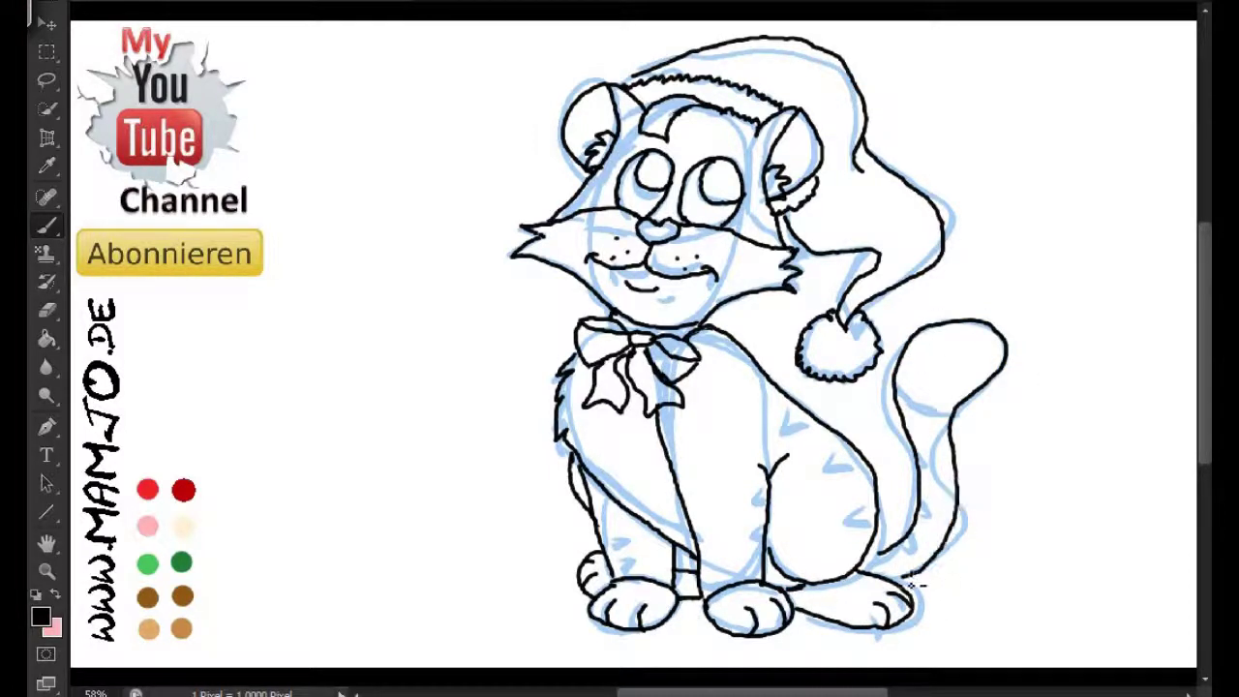
drag(997, 419, 915, 426)
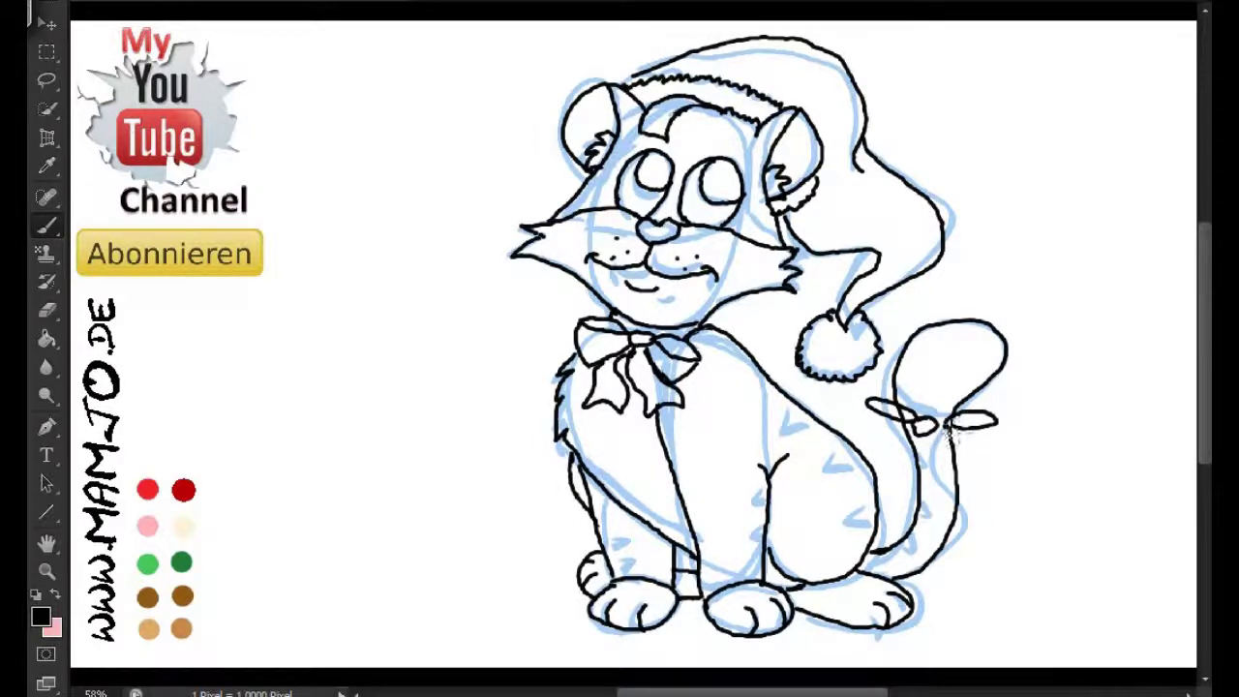
drag(919, 431, 868, 423)
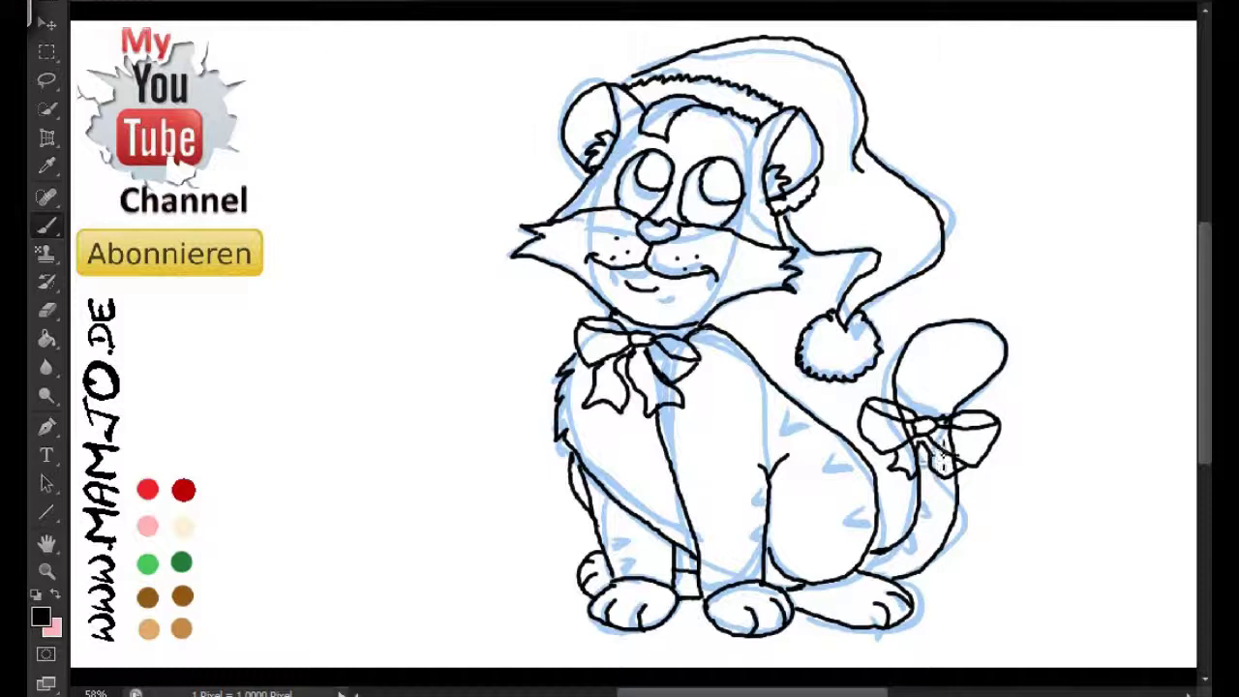
Erase the stray lines around the tail bow's knot.
key(e)
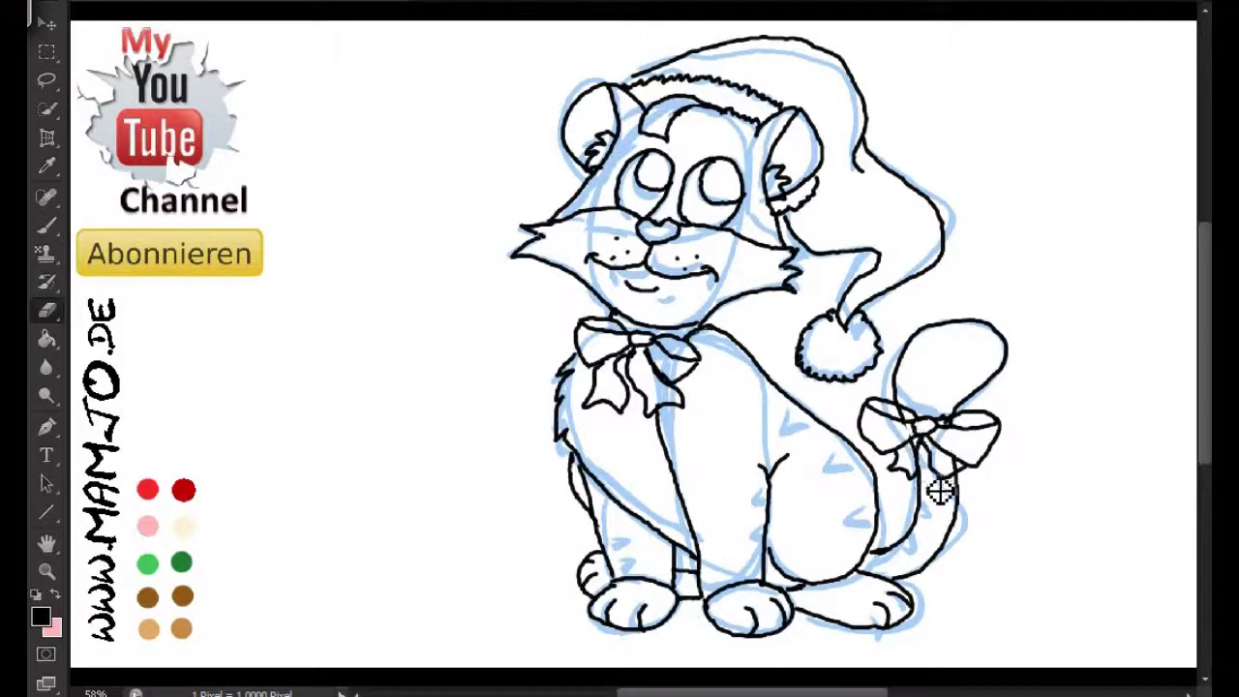
mouse_move(927, 470)
mouse_down()
mouse_move(915, 428)
mouse_move(966, 431)
mouse_move(912, 410)
mouse_up()
key(b)
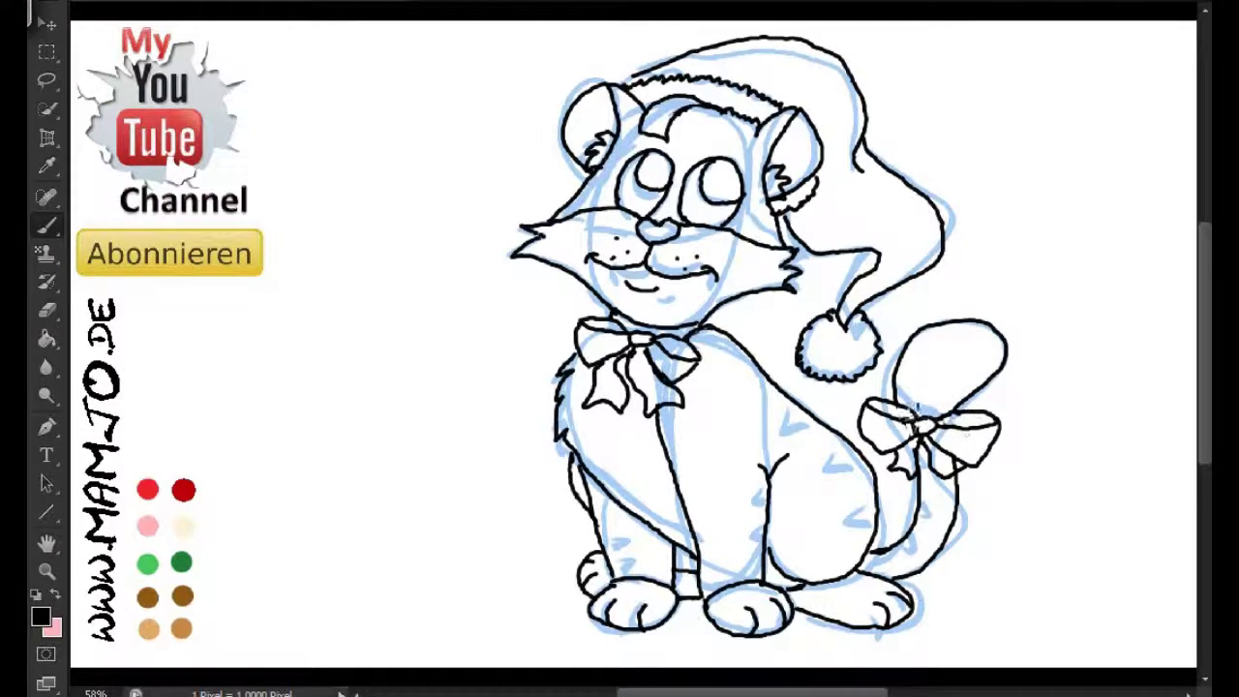
key(z)
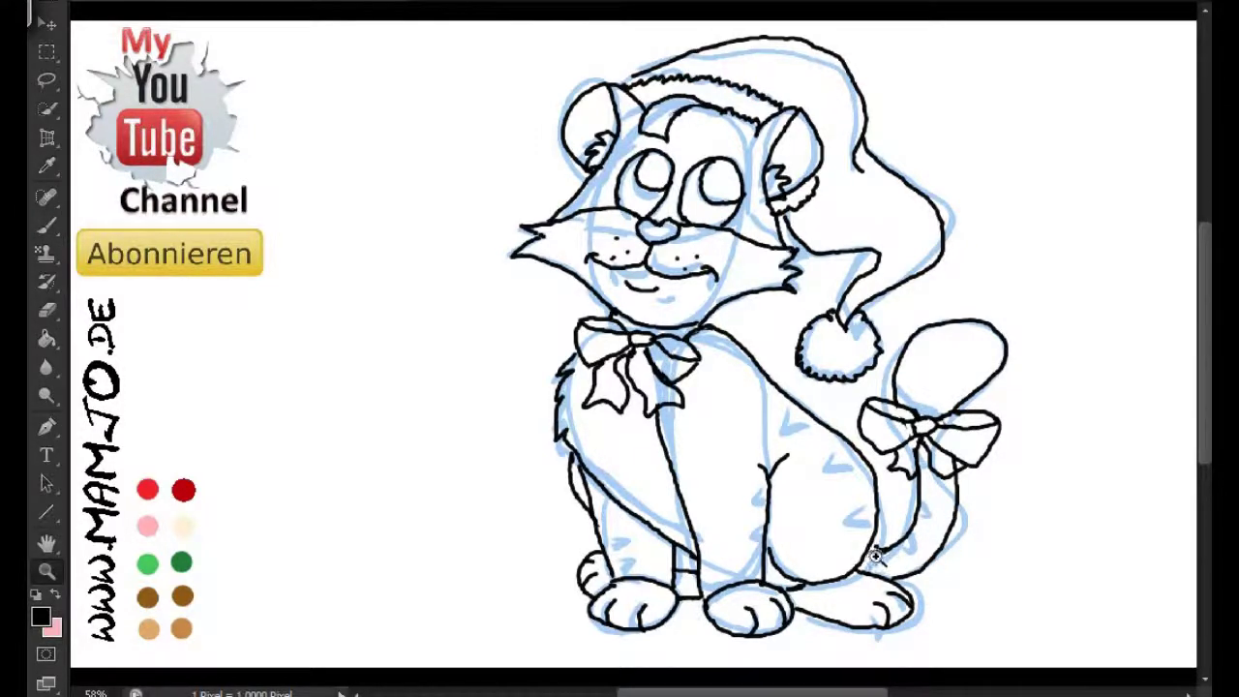
key(b)
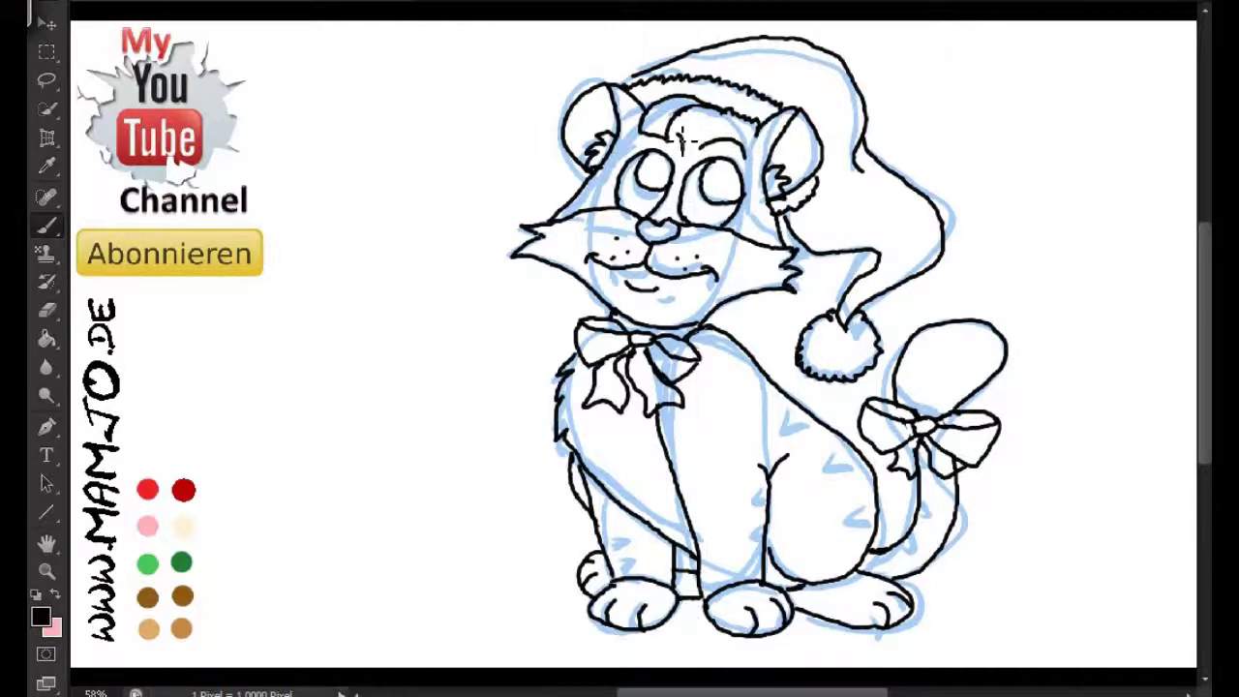
key(e)
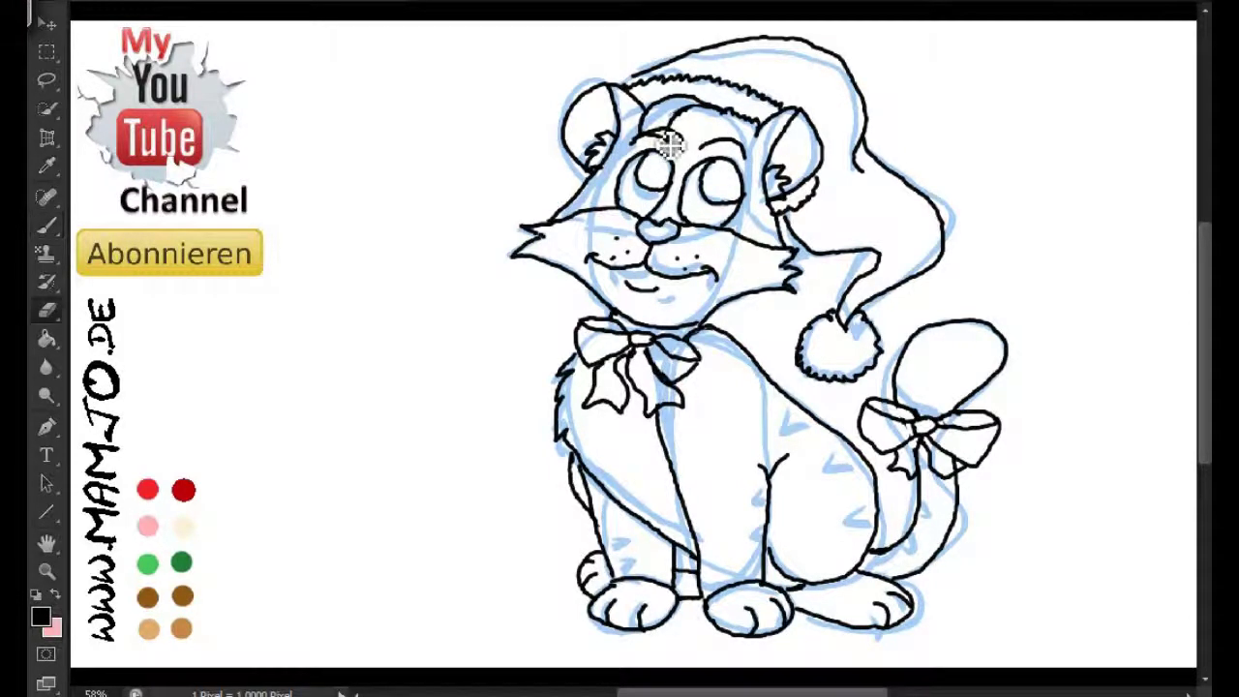
key(b)
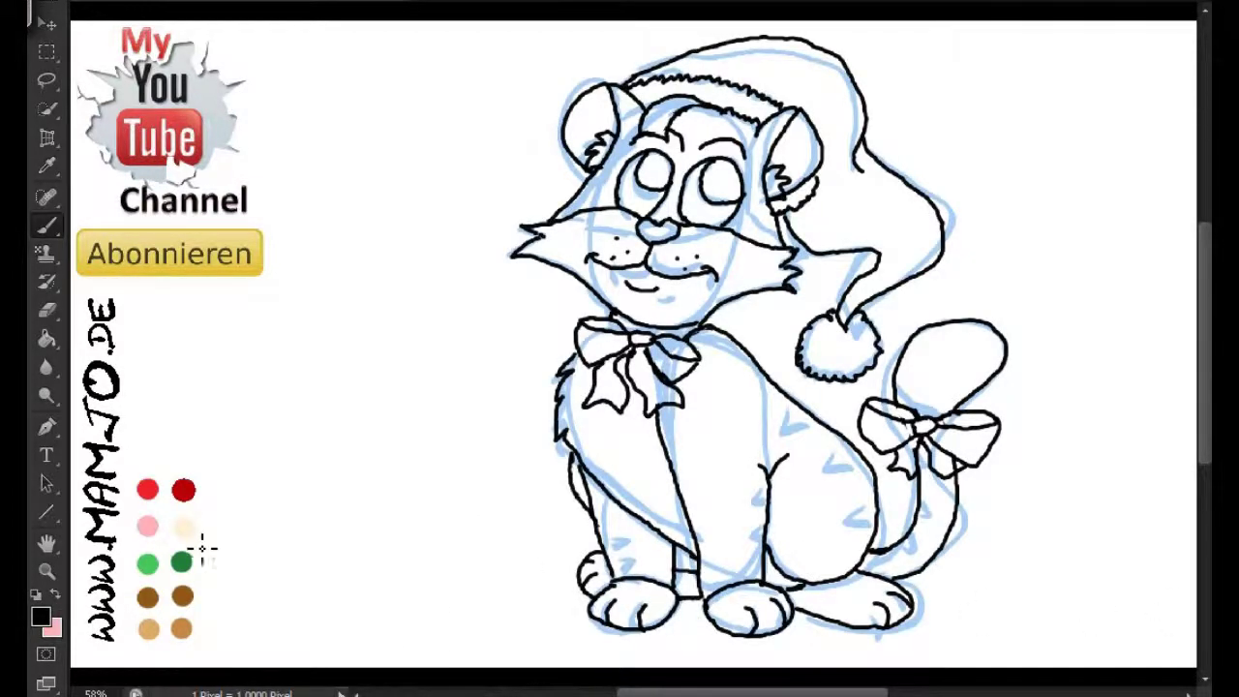
Sample cream from the palette and bucket-fill both front paws.
key(i)
click(183, 525)
key(g)
click(745, 610)
click(634, 608)
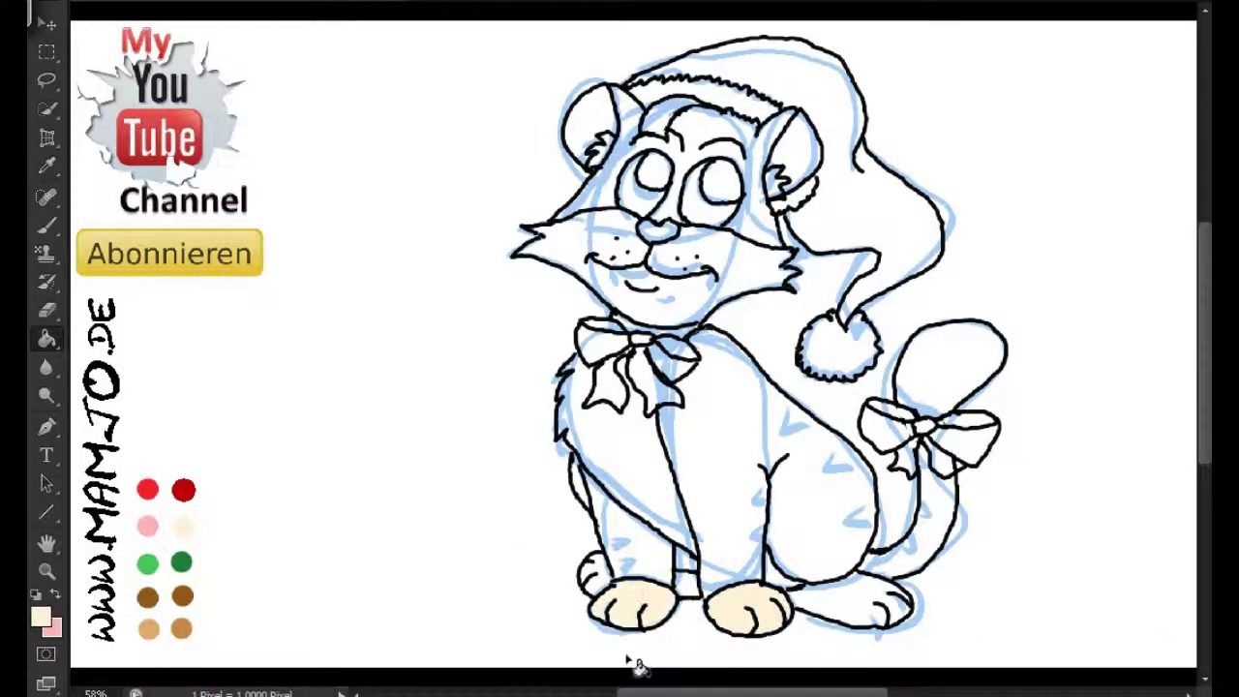
Fill the back paw cream, then the front leg and body tan.
click(861, 612)
key(i)
click(150, 628)
key(g)
click(629, 533)
click(834, 545)
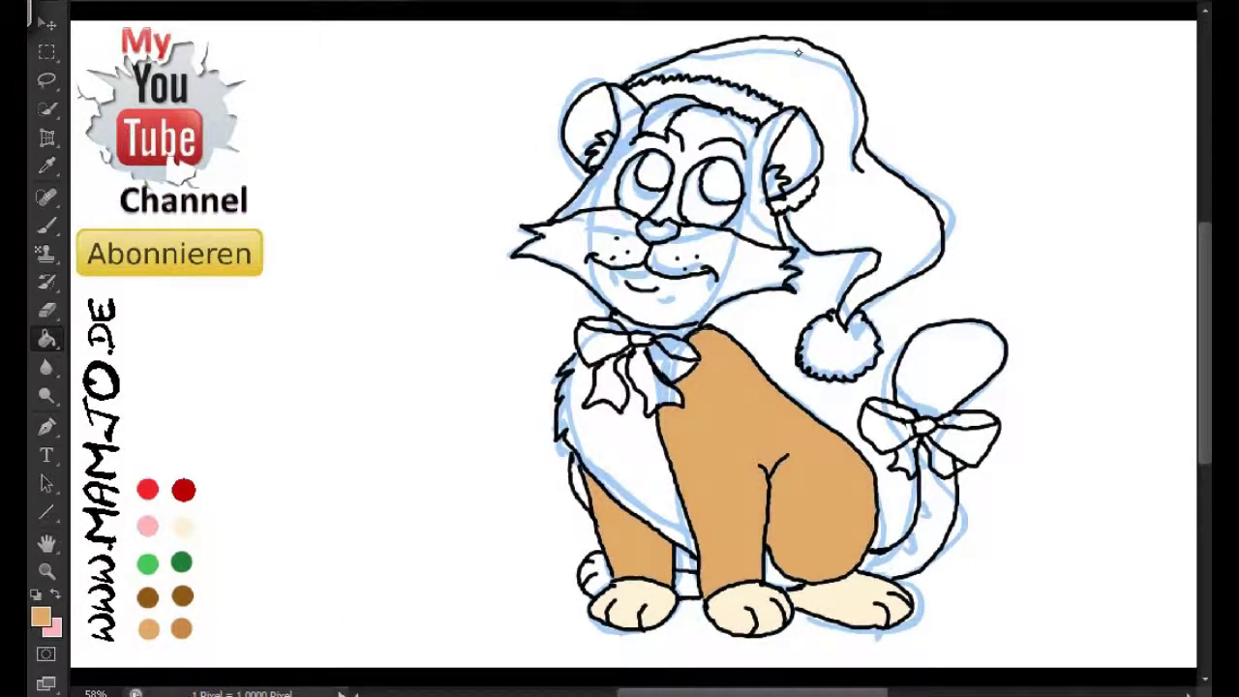
Fill the chest light cream and the lower and upper tail brown.
alt+click(184, 526)
key(b)
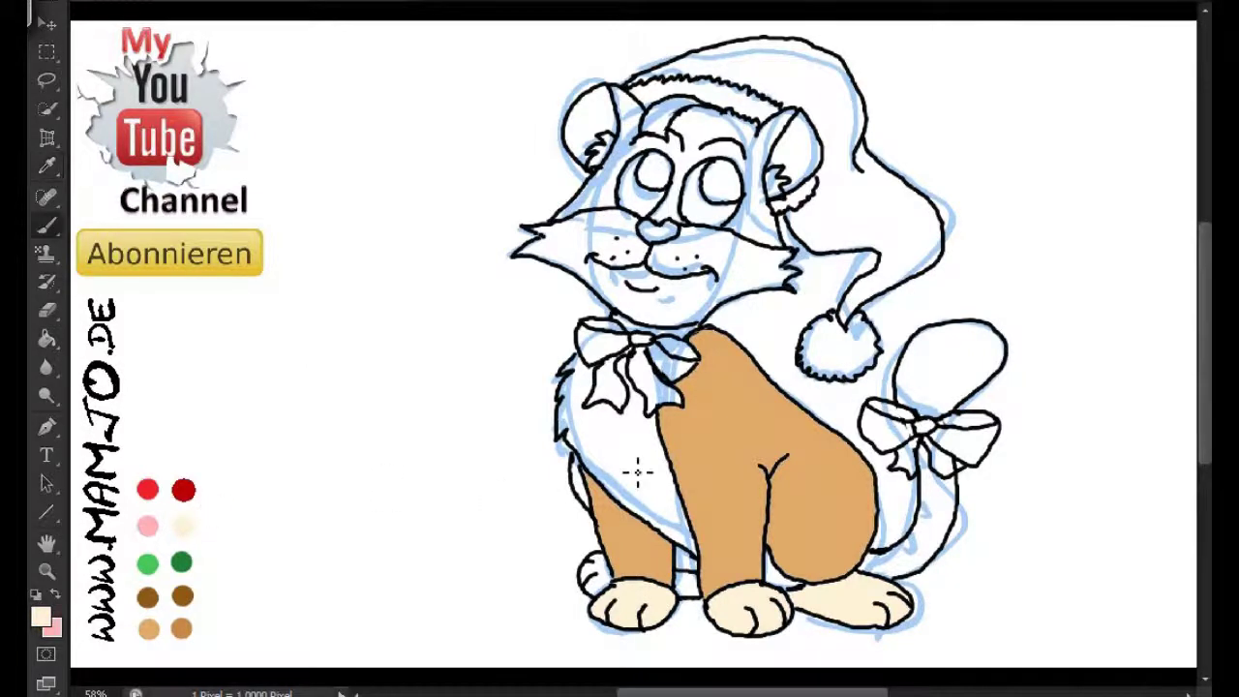
key(g)
click(638, 463)
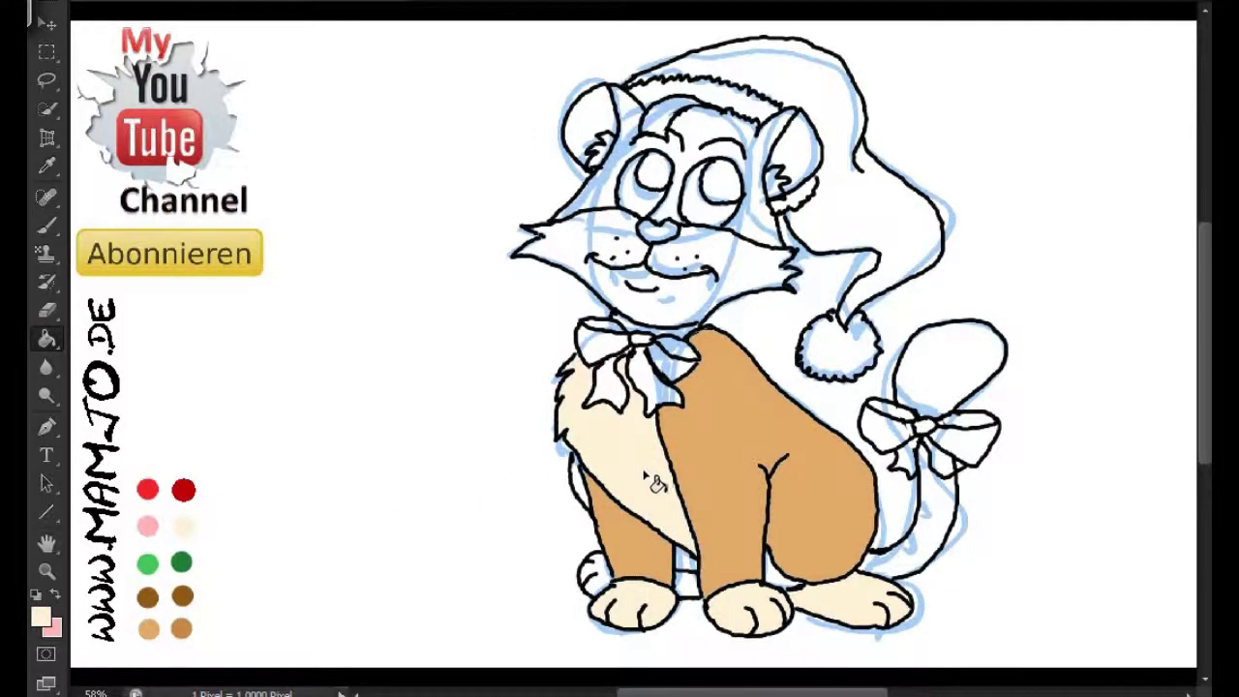
alt+click(147, 596)
key(b)
key(g)
click(924, 550)
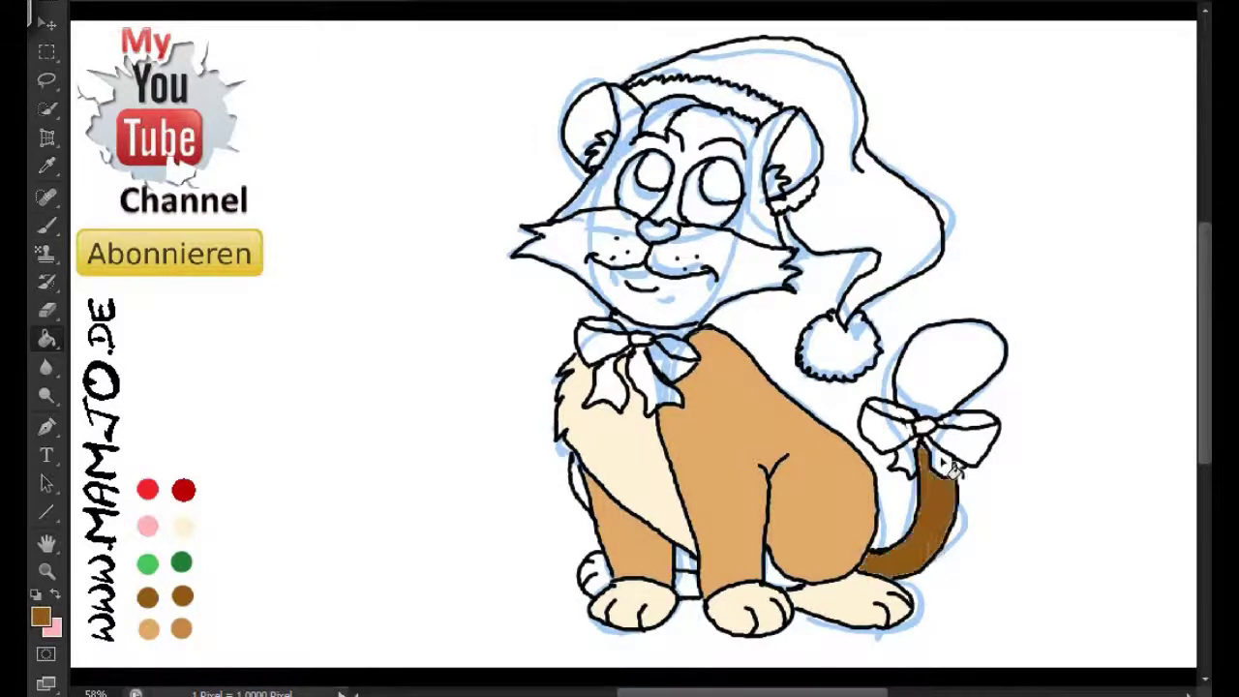
click(953, 367)
Refill all the tail sections with light tan instead of brown.
key(b)
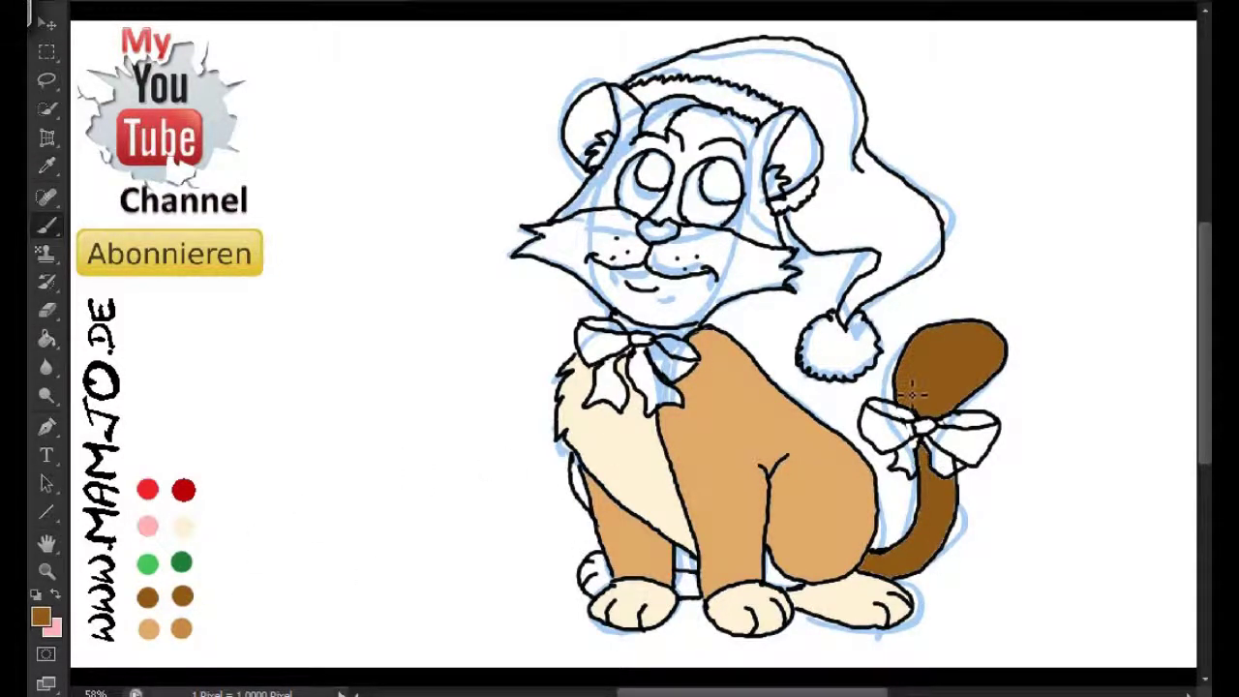
key(i)
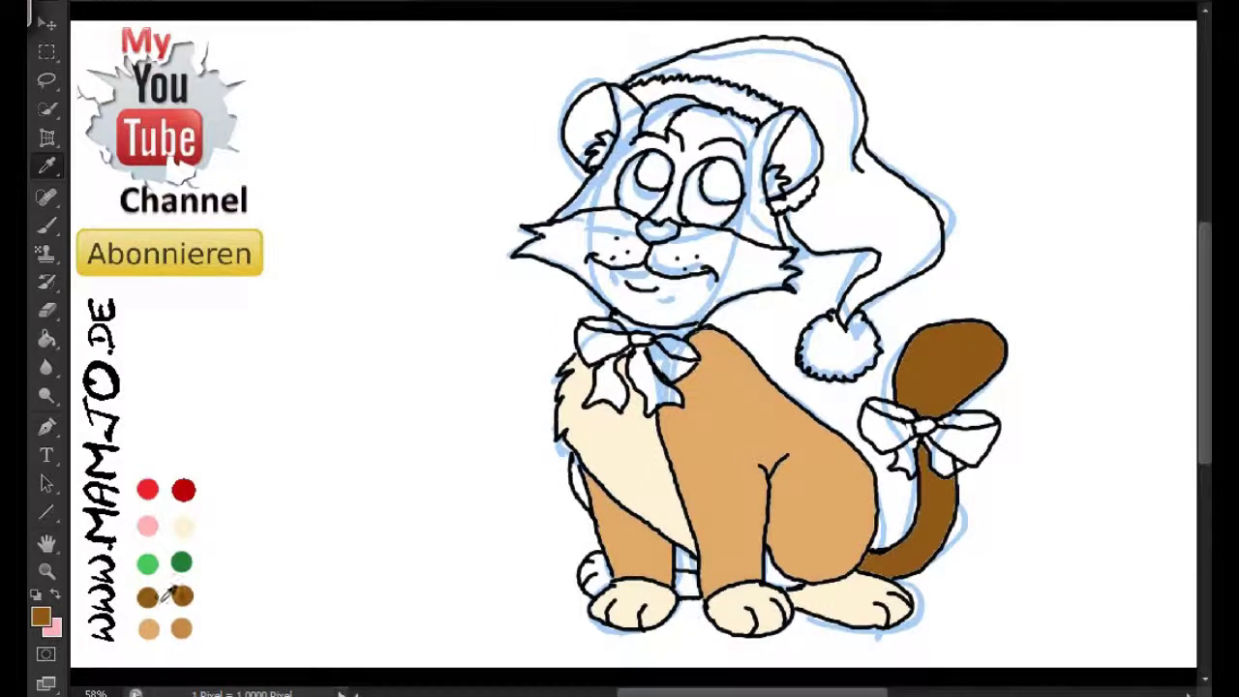
key(b)
key(i)
click(148, 628)
key(b)
key(g)
click(932, 527)
click(931, 388)
click(948, 403)
Brush a dark brown line across the tail tip and fill the tip dark brown.
key(i)
click(189, 595)
key(b)
drag(900, 372, 958, 405)
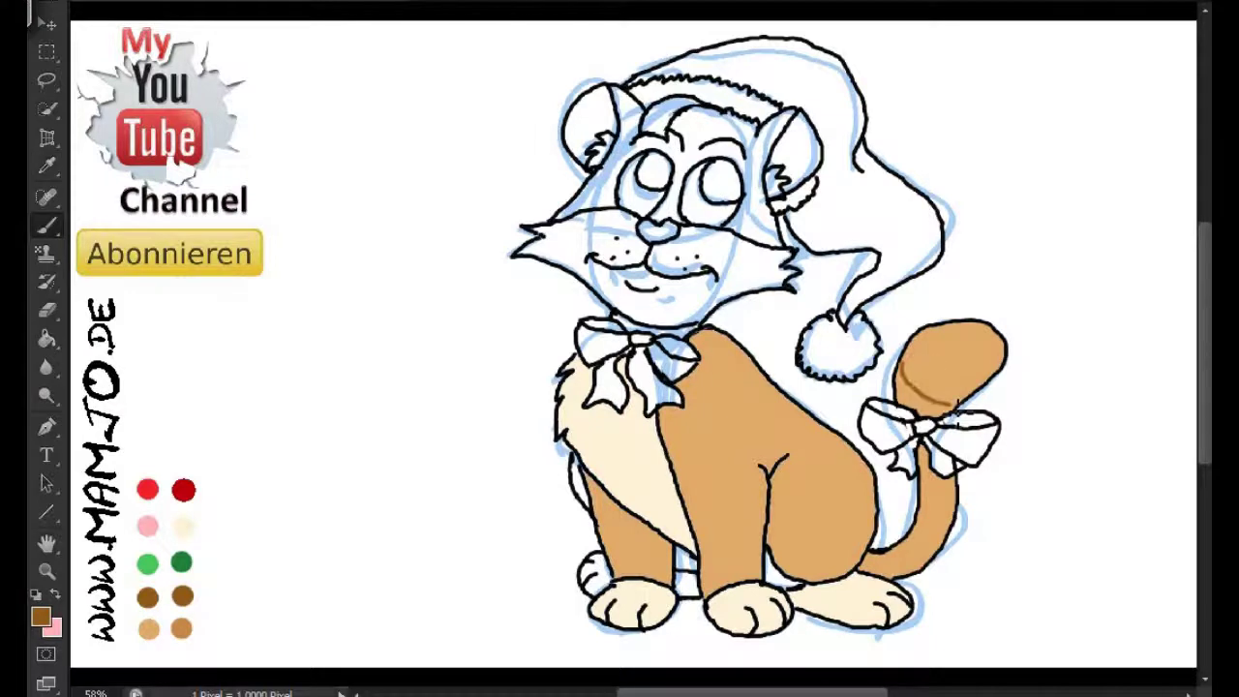
key(g)
click(951, 378)
key(ctrl+z)
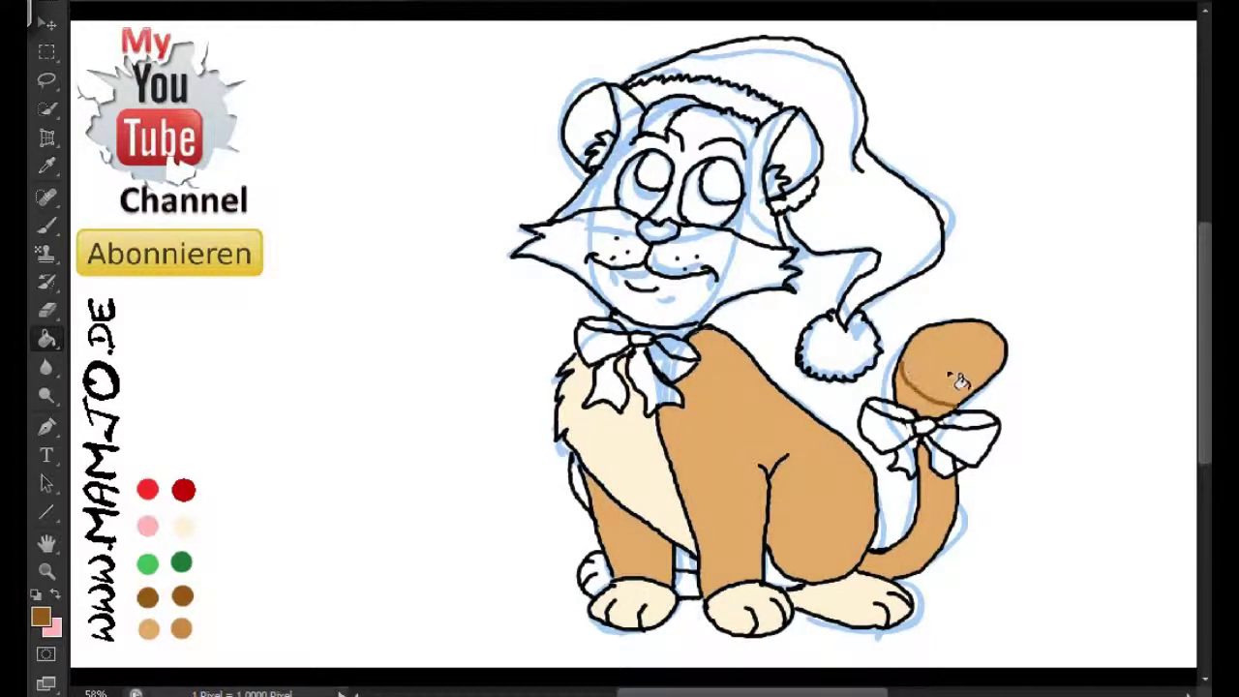
key(b)
key(g)
click(948, 377)
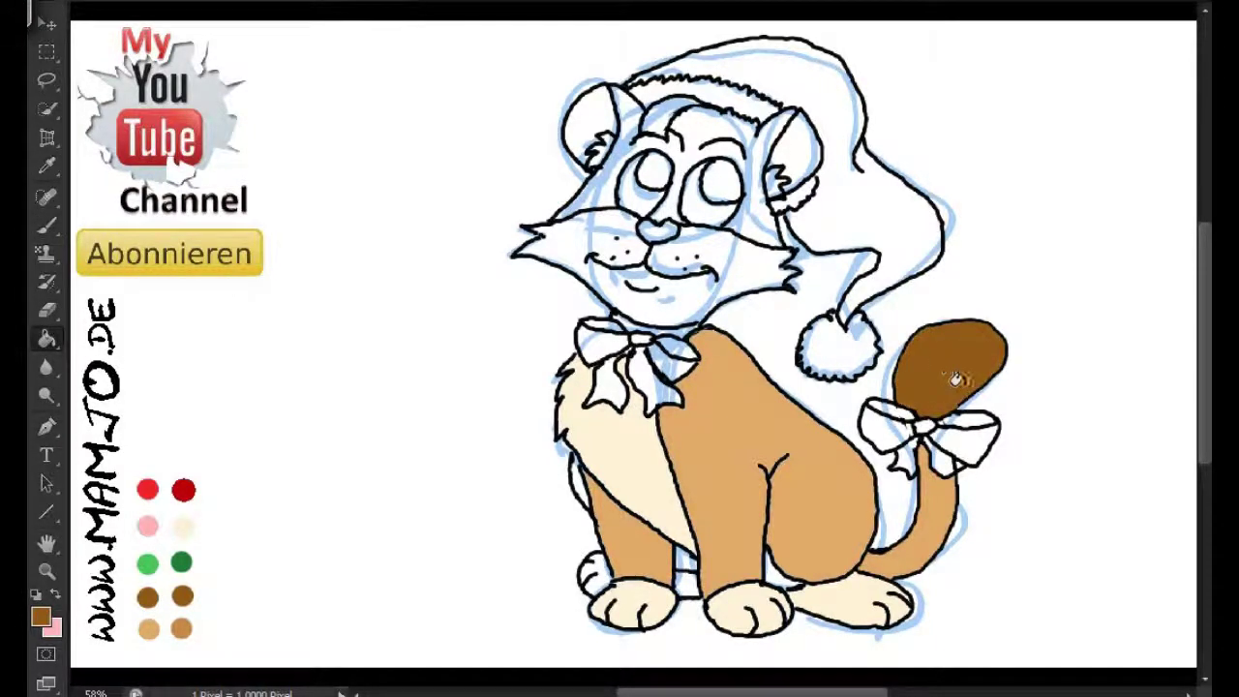
alt+click(147, 562)
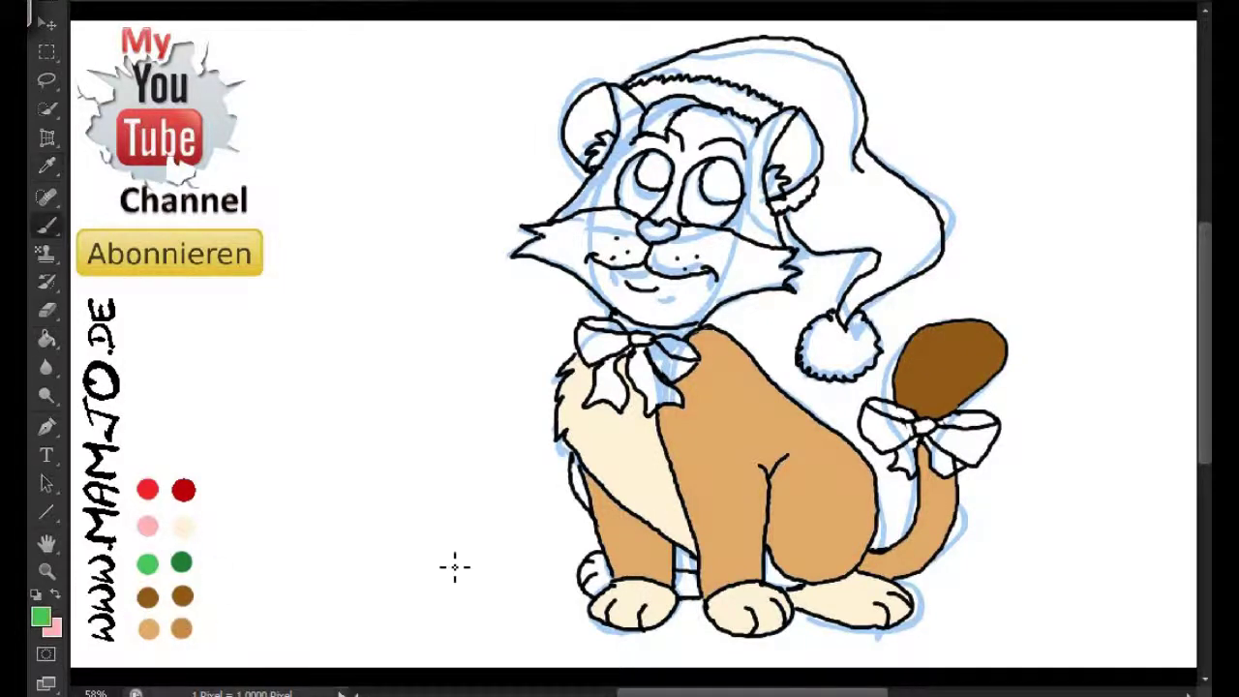
Fill the tail bow's loops and ribbons green, undoing an accidental green line-art fill.
click(876, 424)
click(914, 457)
click(972, 438)
key(e)
key(g)
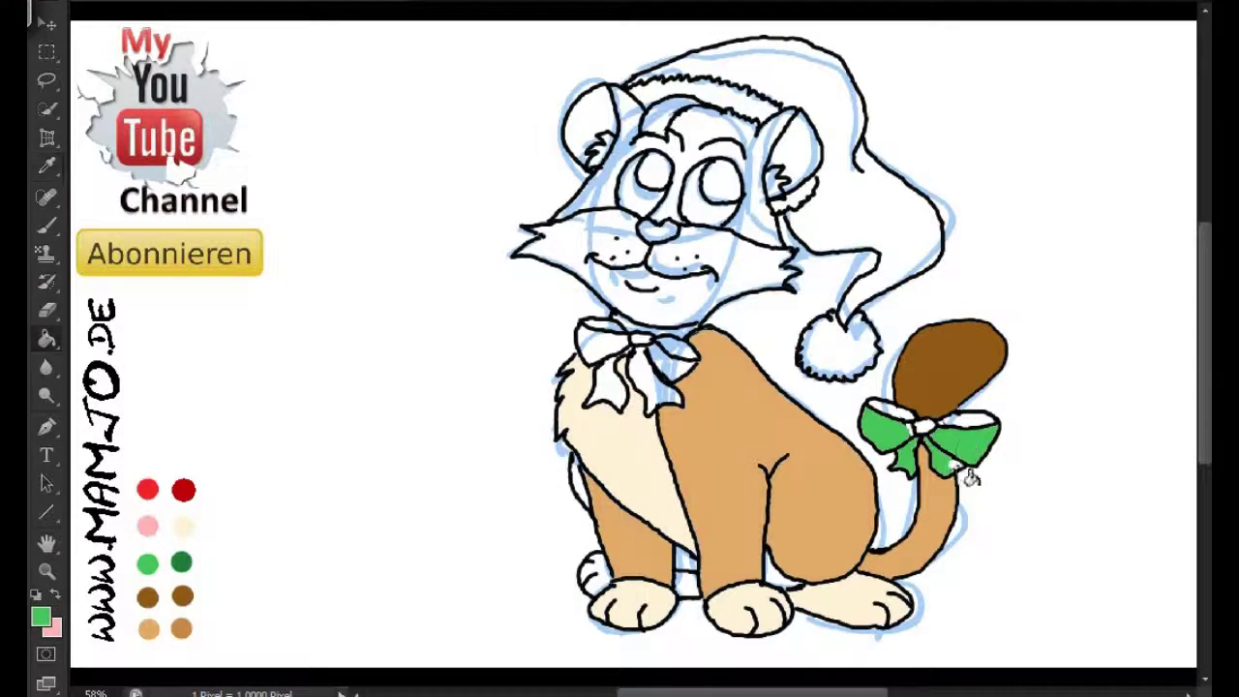
click(918, 441)
key(ctrl+z)
Sample dark green and fill the neck bow's two top loops.
key(b)
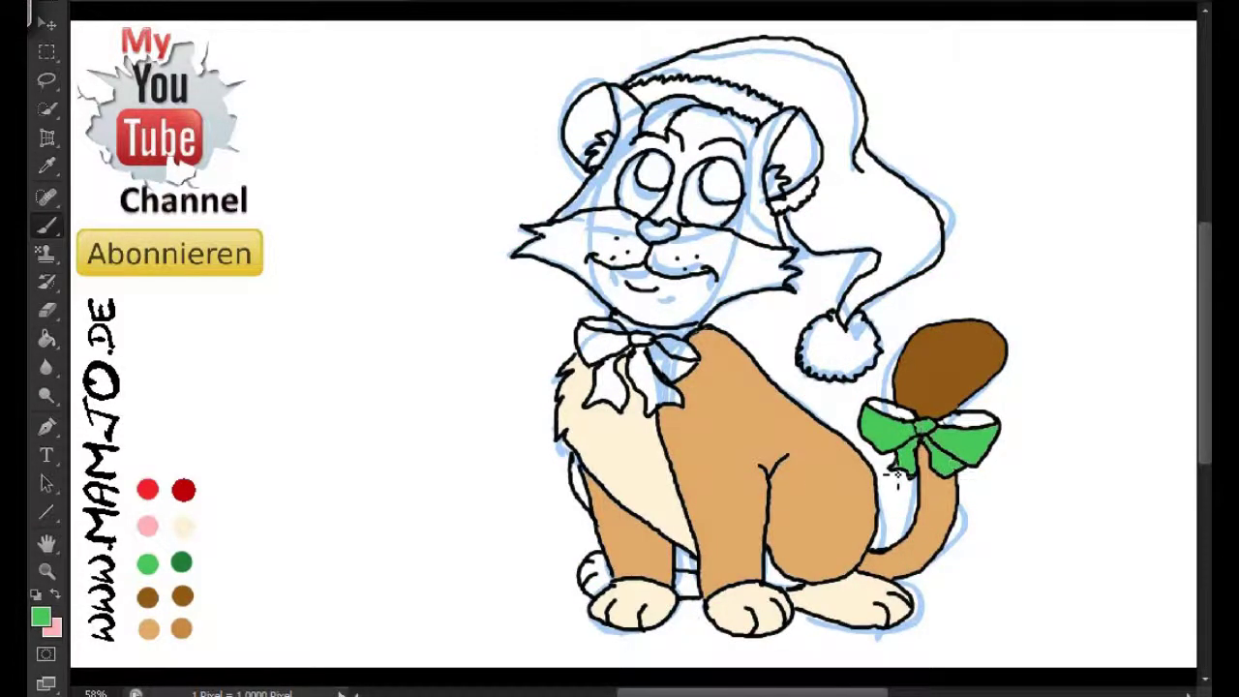
key(i)
click(181, 562)
key(g)
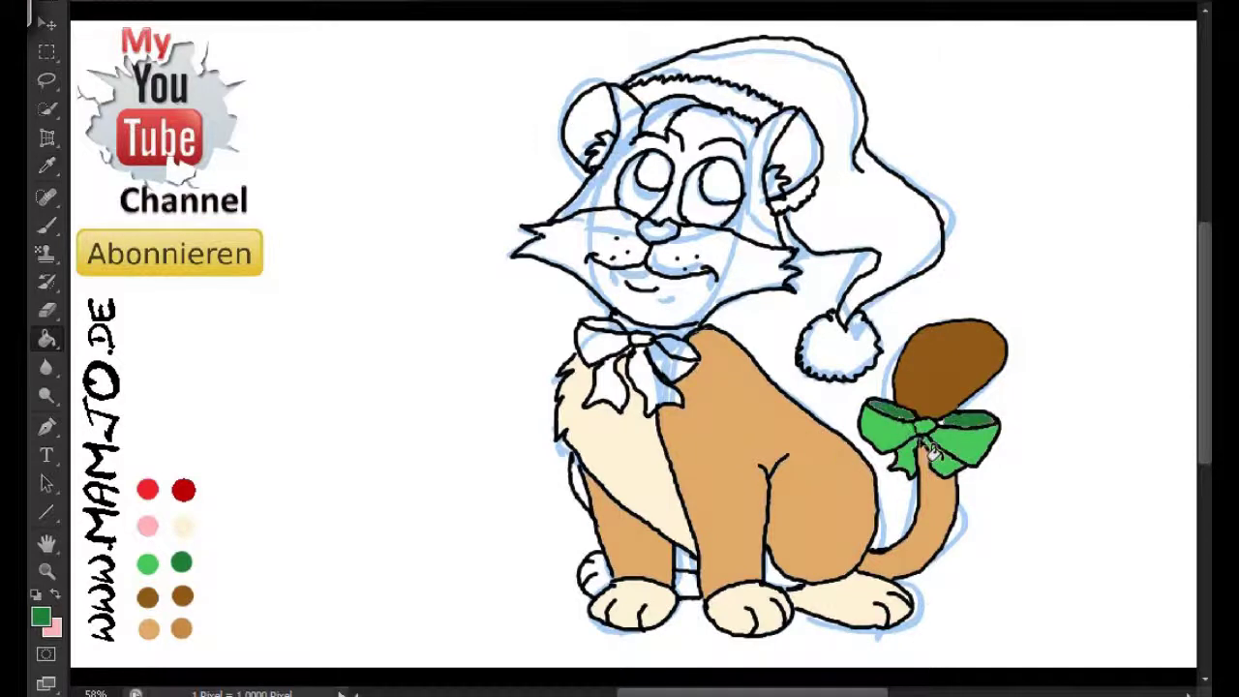
key(b)
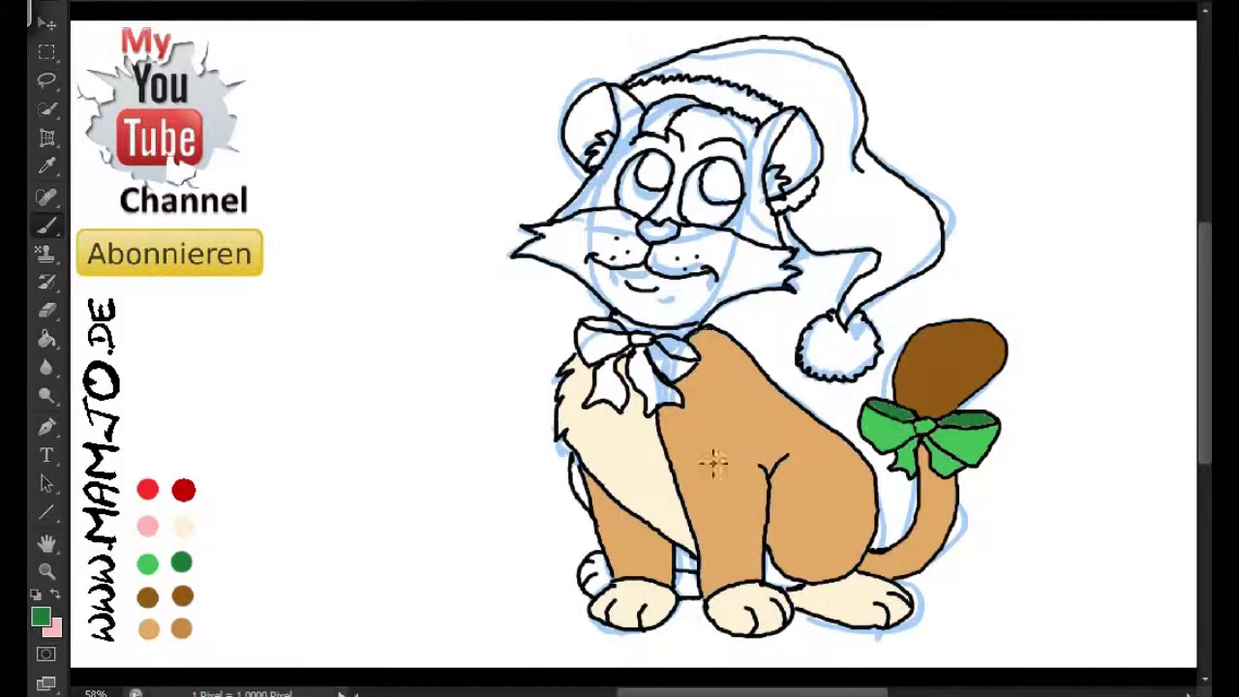
key(g)
click(604, 327)
click(681, 350)
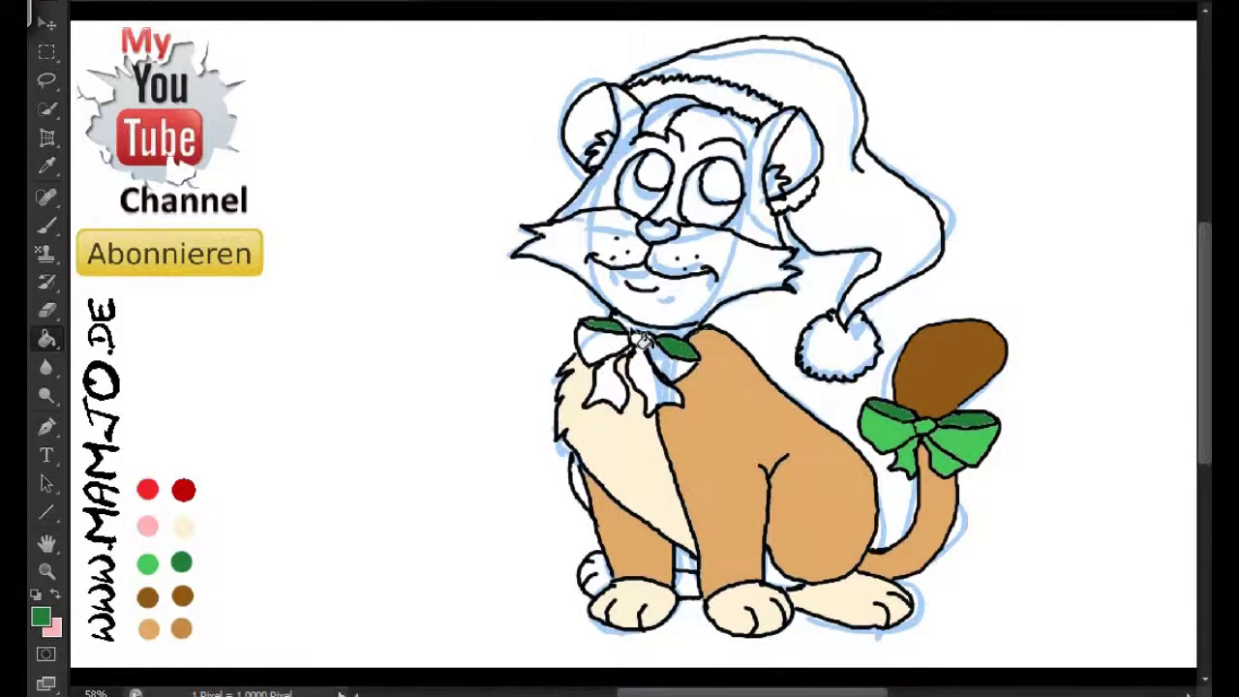
Refill the neck bow loops with lighter green and fill both lower ribbons.
key(i)
click(147, 562)
key(g)
click(602, 335)
click(677, 352)
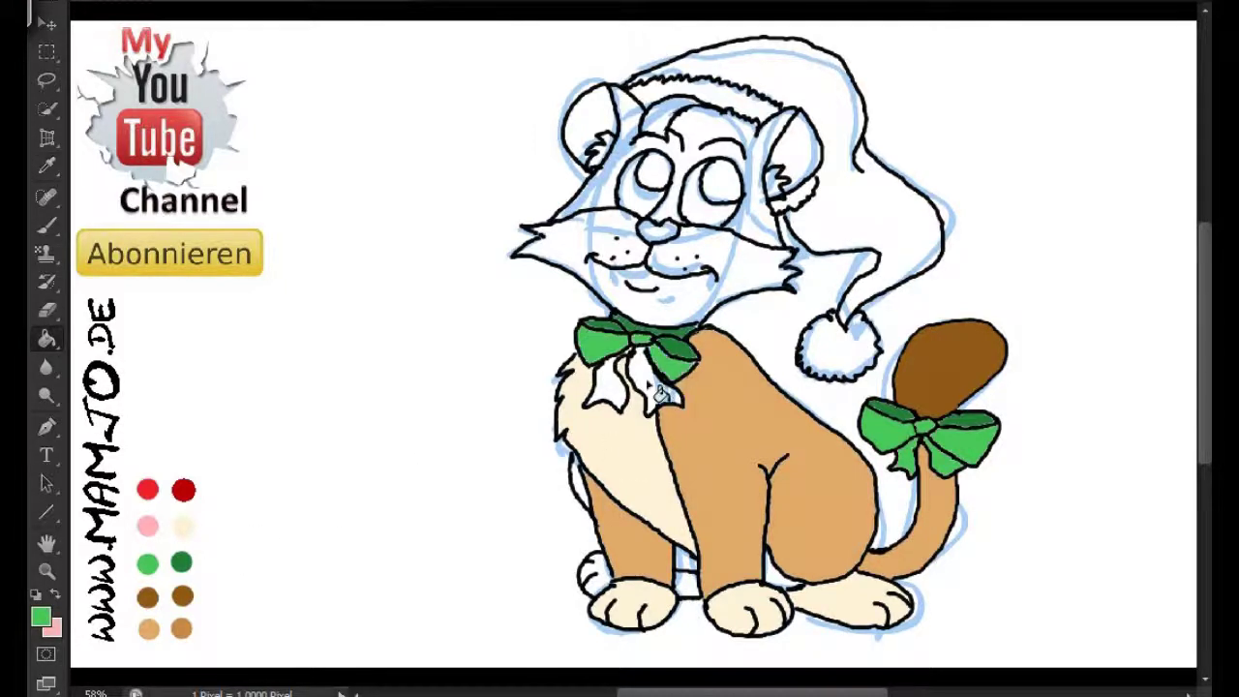
click(658, 392)
click(607, 387)
Fill the patch left of the front leg with sampled brown.
key(i)
click(149, 596)
key(g)
click(580, 479)
key(i)
click(598, 583)
key(g)
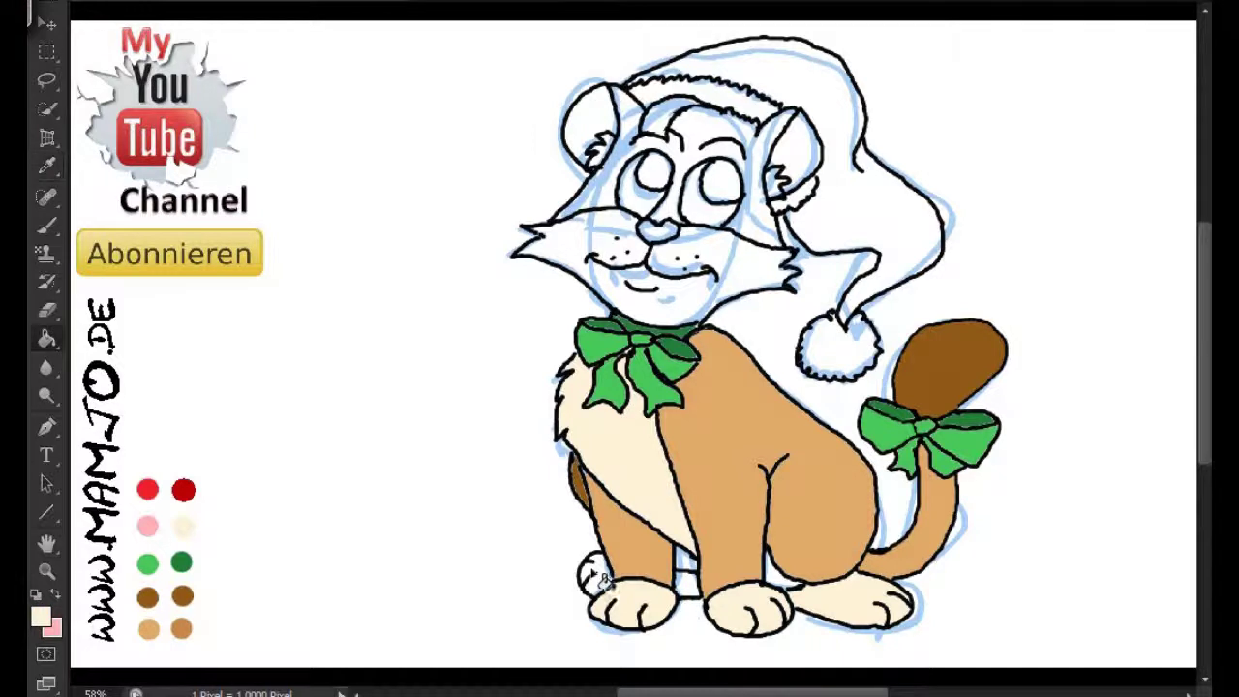
Fill the gap between the front legs dark brown and the face cream.
key(i)
click(581, 511)
key(g)
click(689, 560)
key(i)
click(677, 587)
key(g)
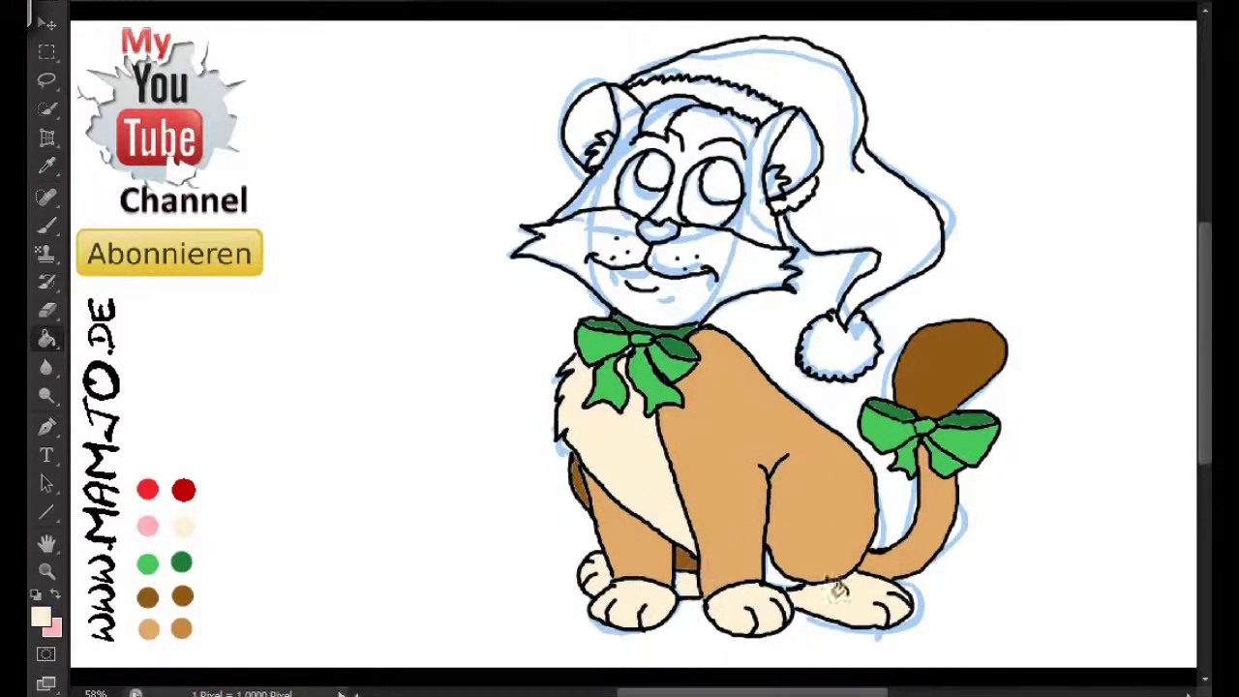
click(750, 296)
Fill the nose and both inner ears pink.
key(i)
click(147, 526)
key(g)
click(659, 233)
click(794, 147)
click(590, 121)
Fill the inner ear bases and forehead tan, then the left eye white sampled from the hat.
key(i)
click(181, 625)
key(g)
click(779, 199)
key(ctrl+z)
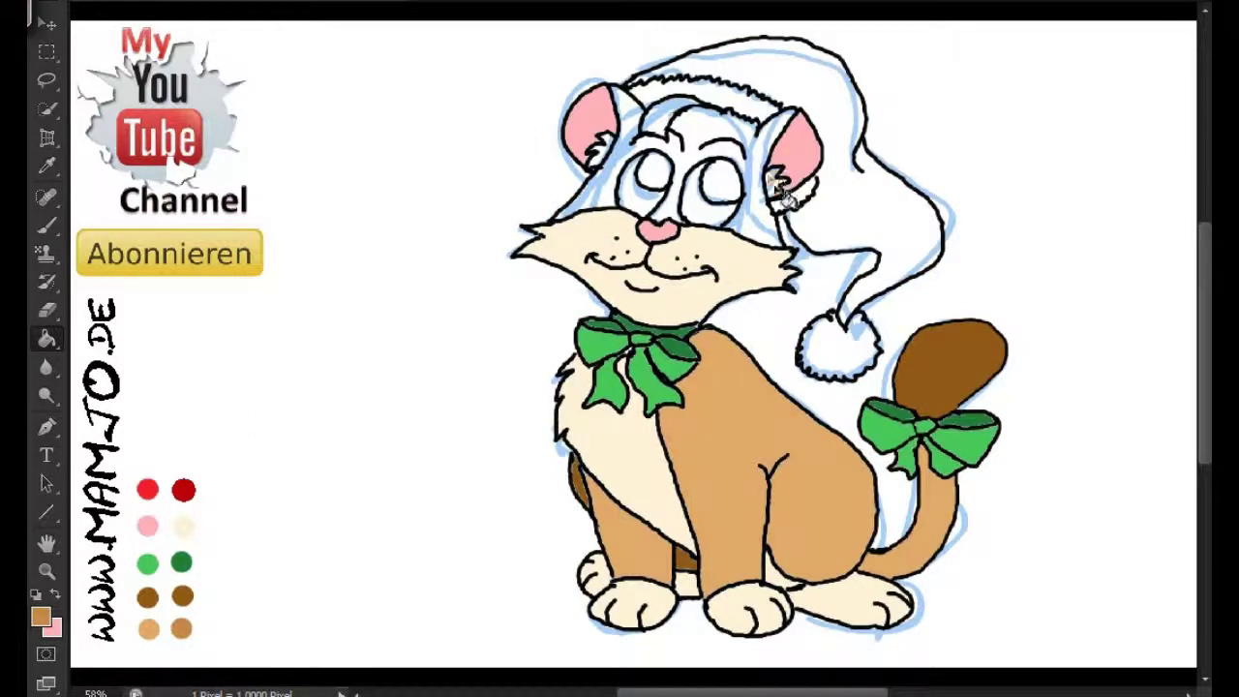
click(779, 183)
click(597, 150)
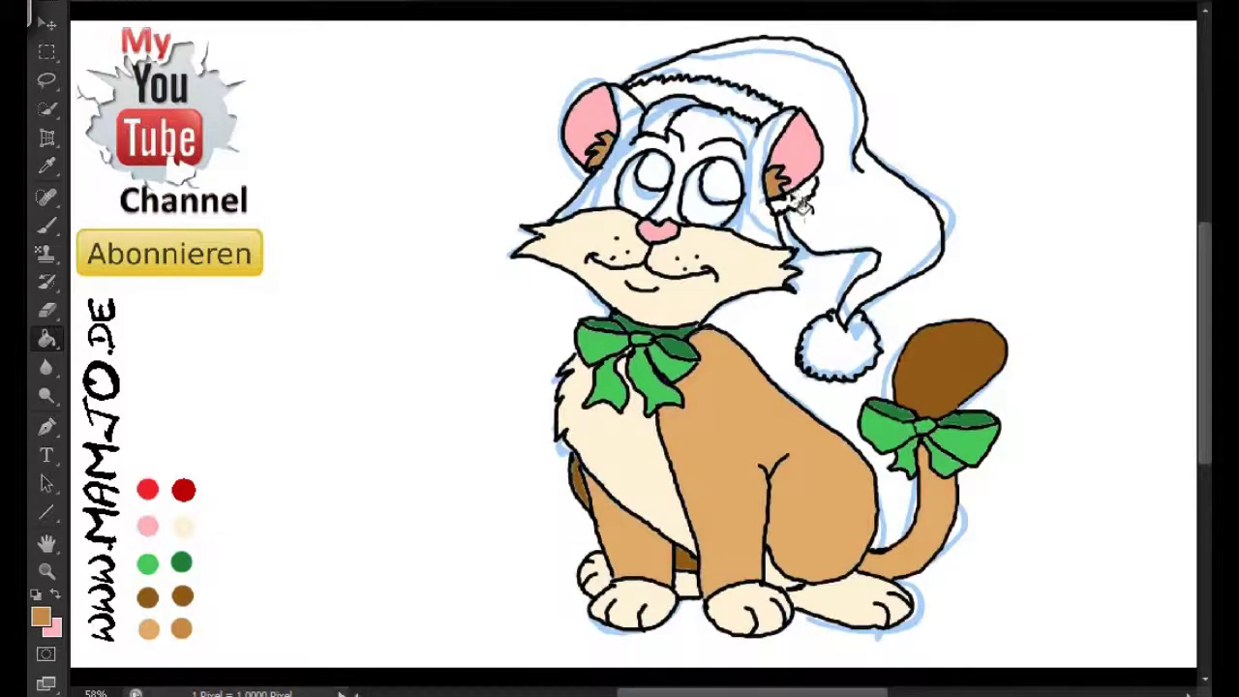
click(759, 198)
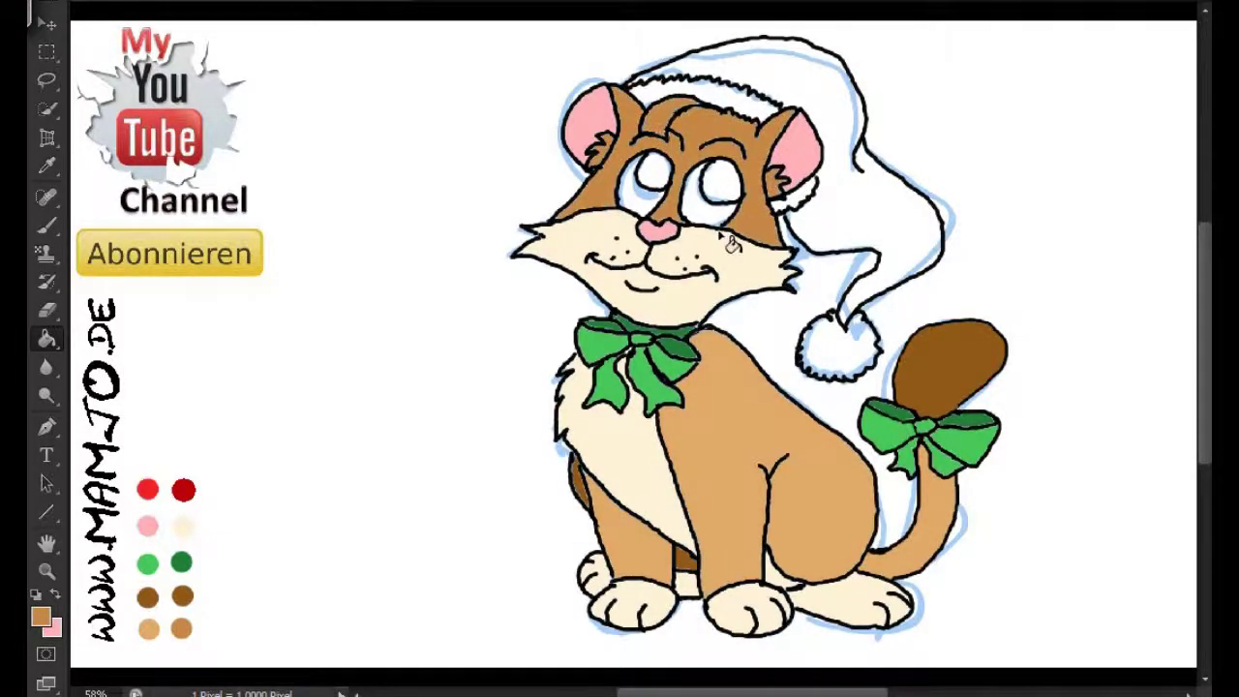
alt+click(880, 229)
click(646, 203)
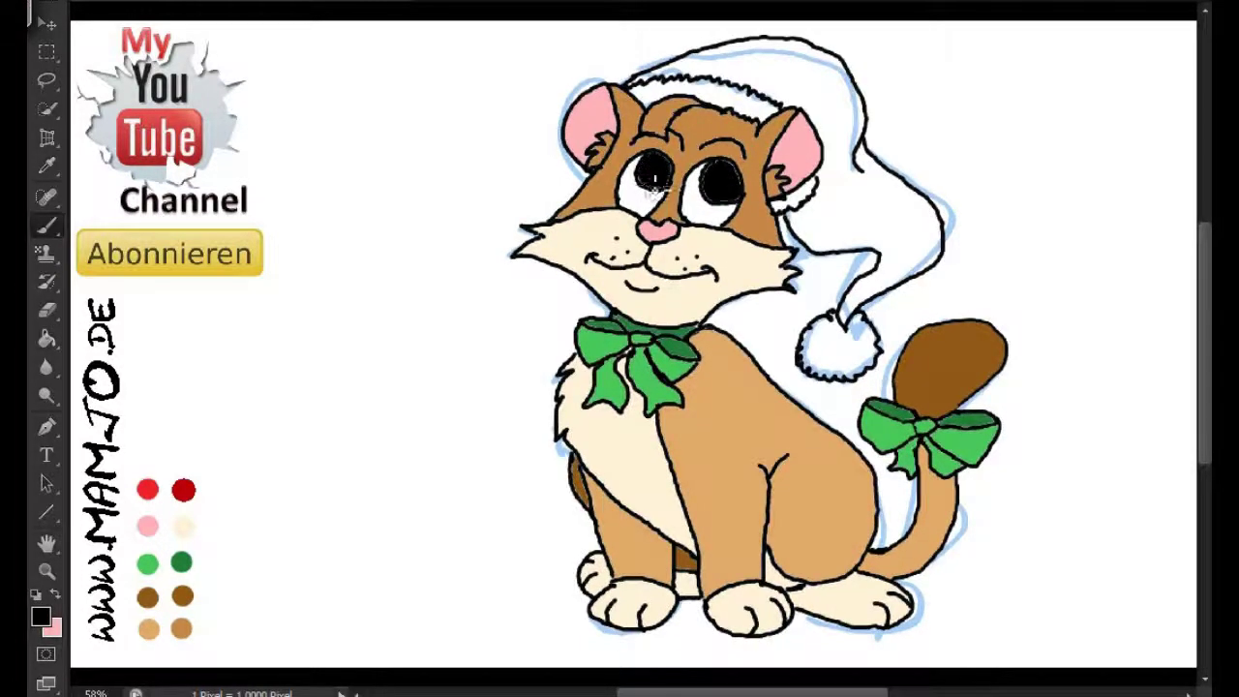
Paint solid black pupils and dab small white highlight dots into both eyes.
drag(651, 176, 674, 176)
key(x)
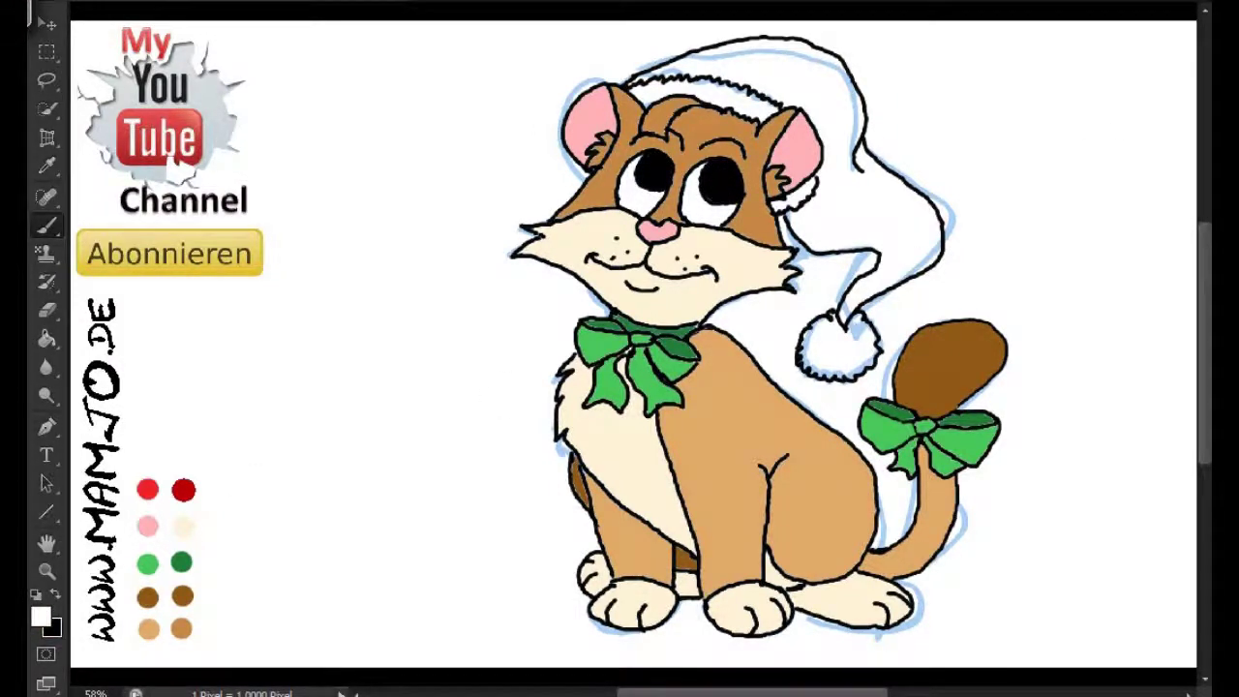
mouse_move(721, 180)
mouse_down()
mouse_move(662, 163)
mouse_move(678, 165)
mouse_up()
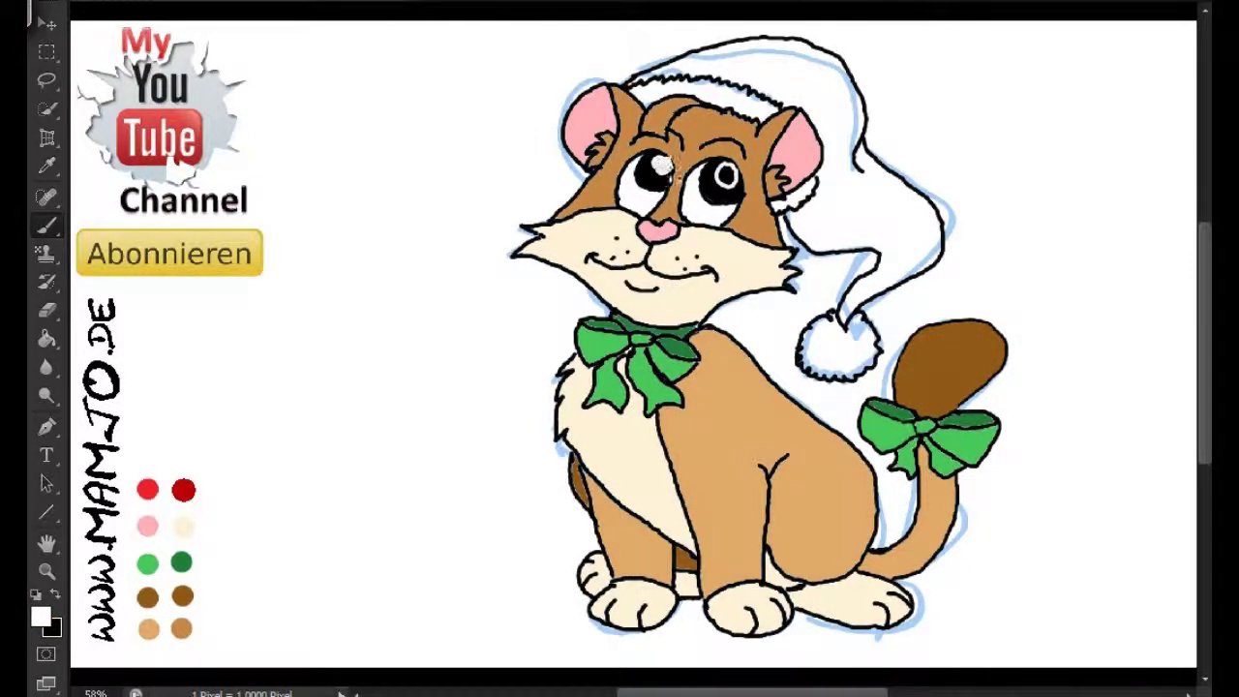
click(727, 175)
alt+click(675, 170)
drag(678, 166, 666, 174)
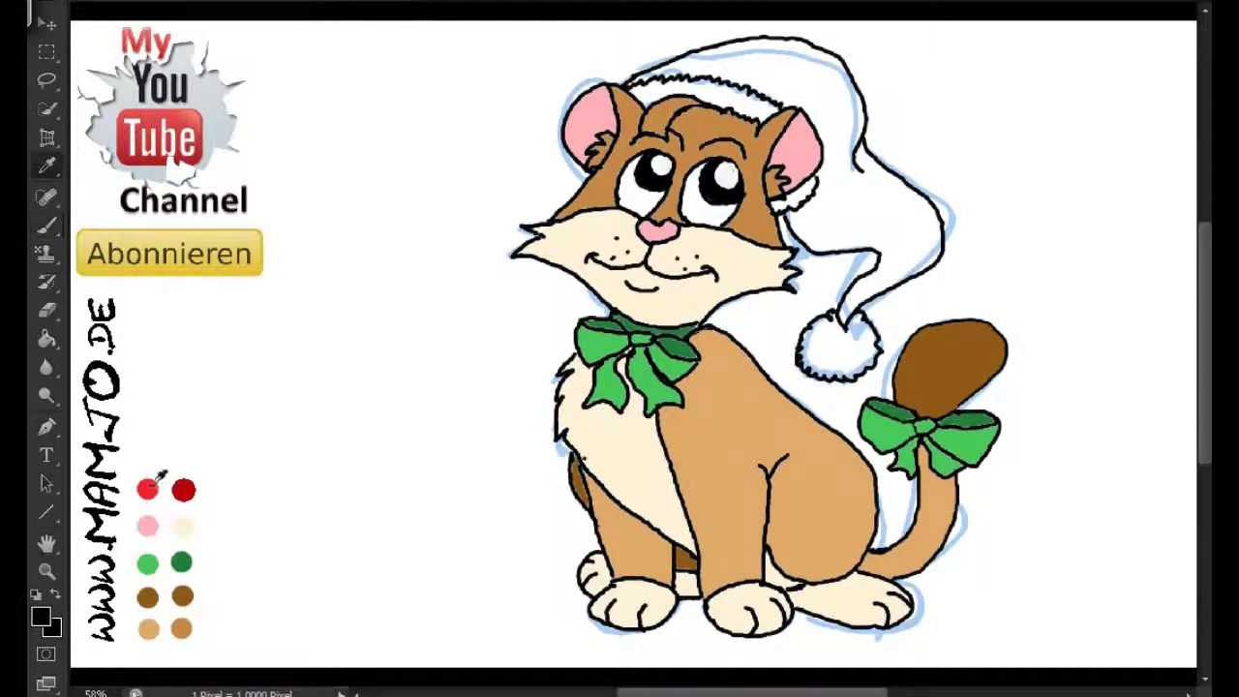
Fill the Santa hat red and the pompom clean white.
alt+click(148, 490)
key(g)
click(834, 97)
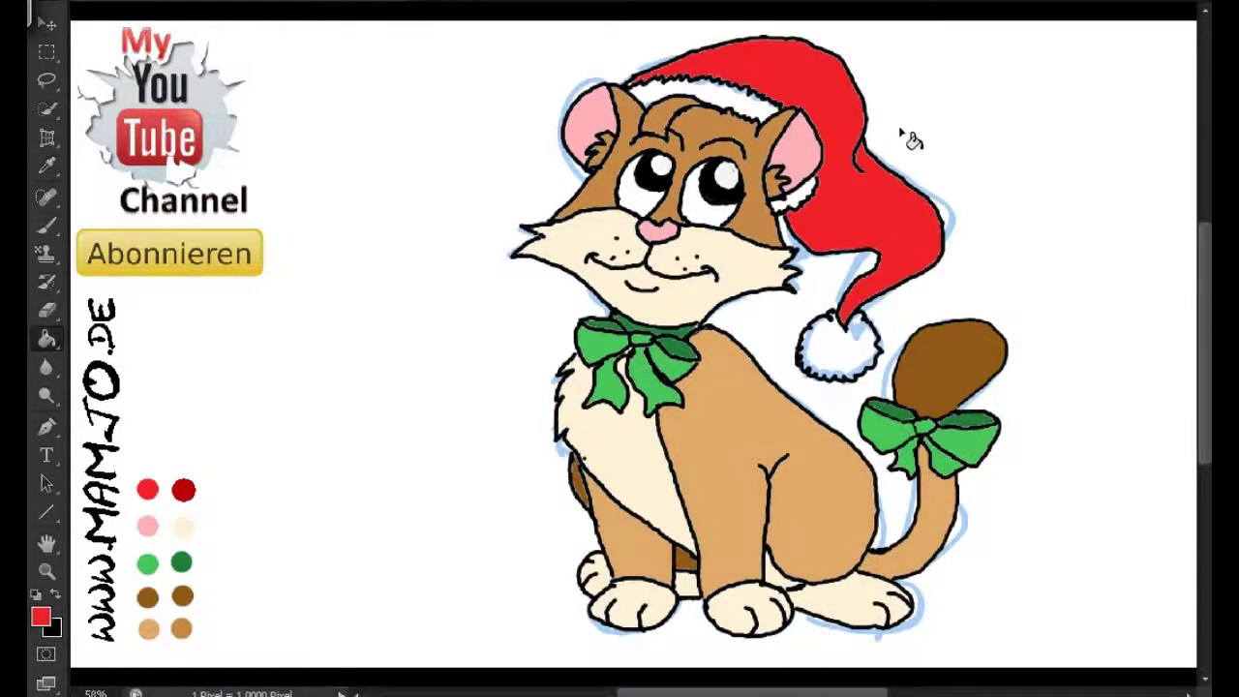
alt+click(705, 198)
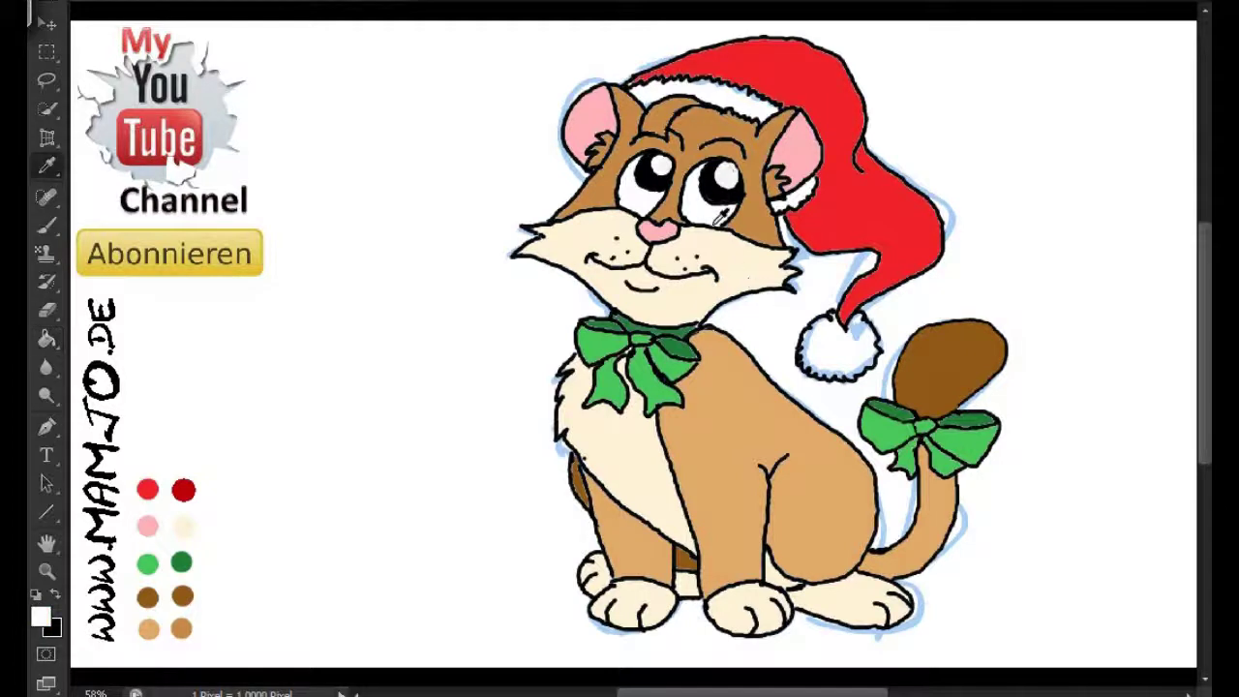
click(849, 360)
Brush tan stripes onto the cat's back and haunch.
key(i)
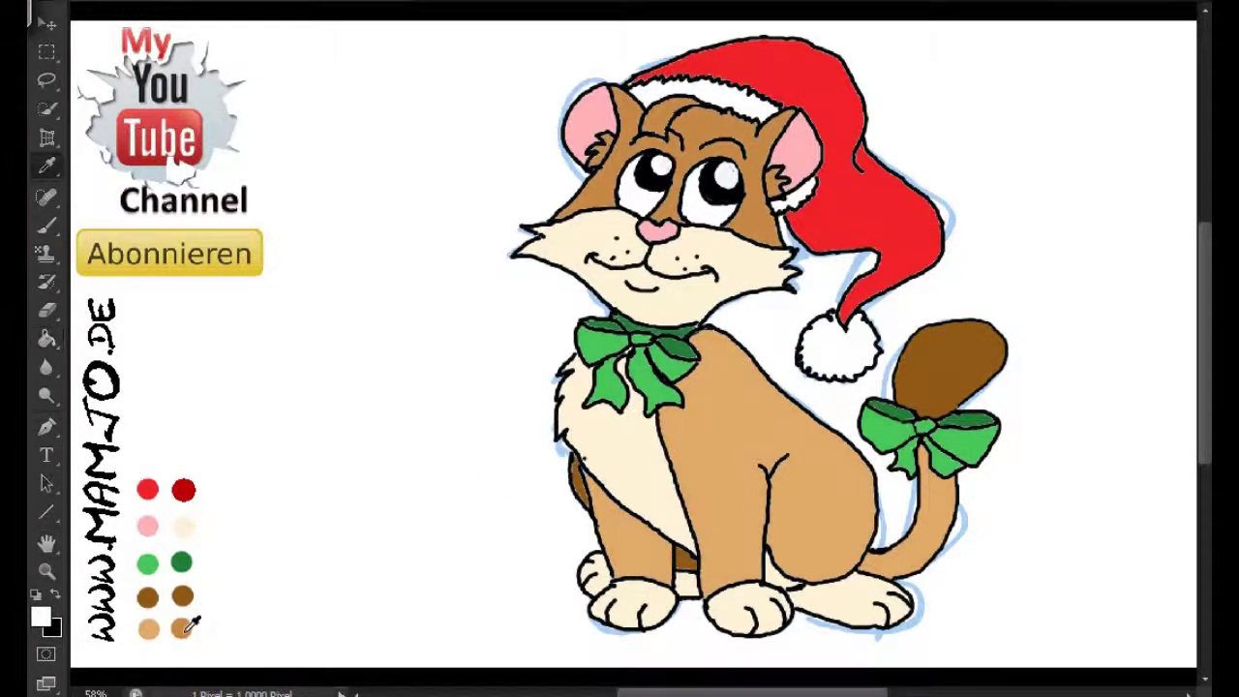
alt+click(182, 629)
mouse_move(824, 448)
mouse_down()
mouse_move(788, 429)
mouse_move(799, 418)
mouse_up()
mouse_move(875, 467)
mouse_down()
mouse_move(884, 492)
mouse_move(865, 566)
mouse_move(873, 580)
mouse_move(864, 561)
mouse_move(862, 582)
mouse_up()
key(g)
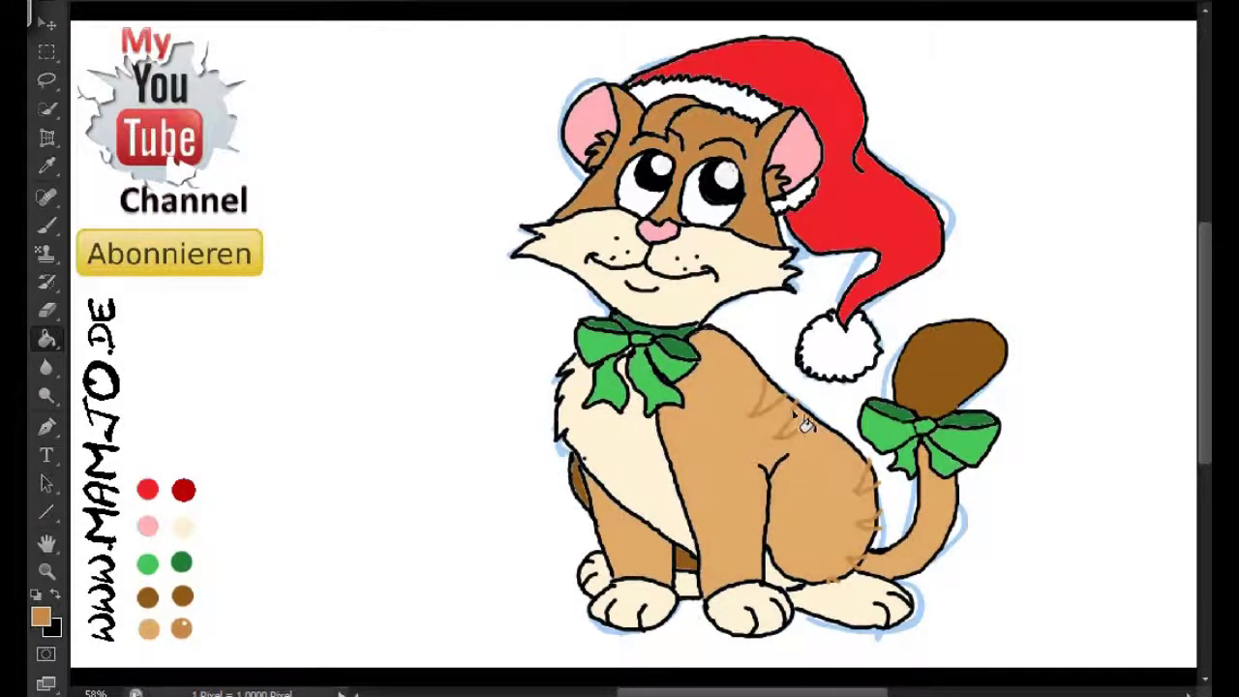
Darken the body and hip stripes and redraw the hip outline in black.
click(800, 443)
key(b)
drag(801, 433, 788, 428)
drag(871, 474, 857, 561)
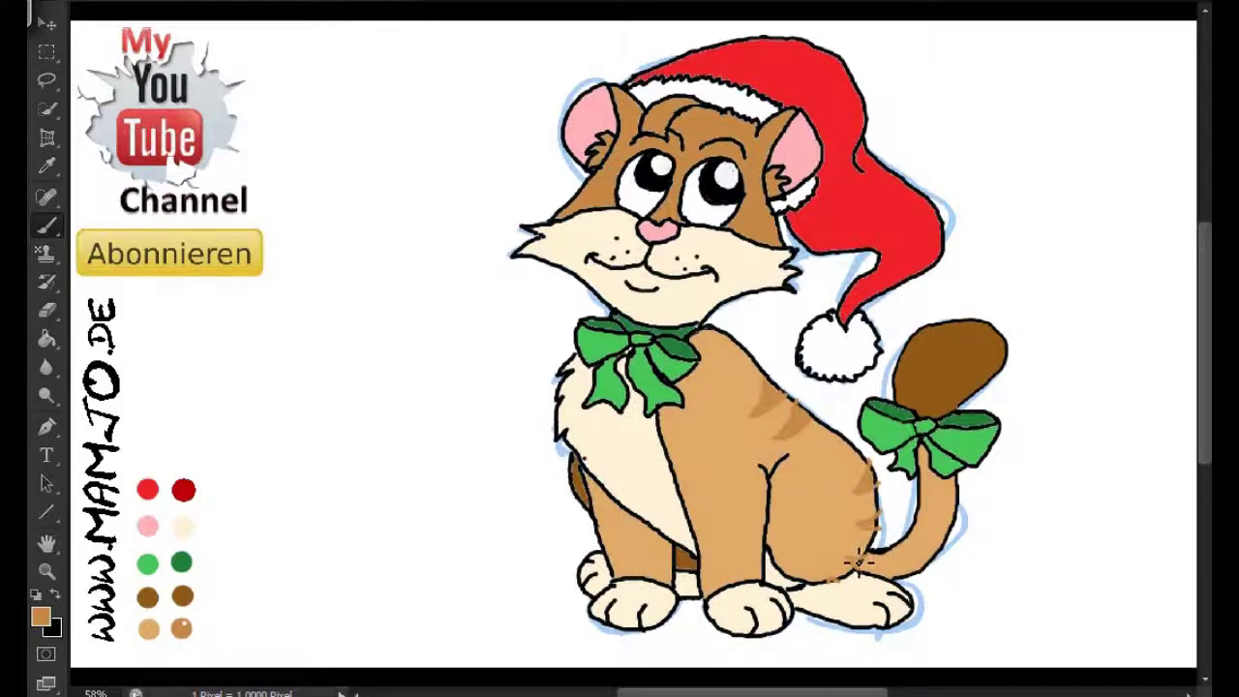
key(x)
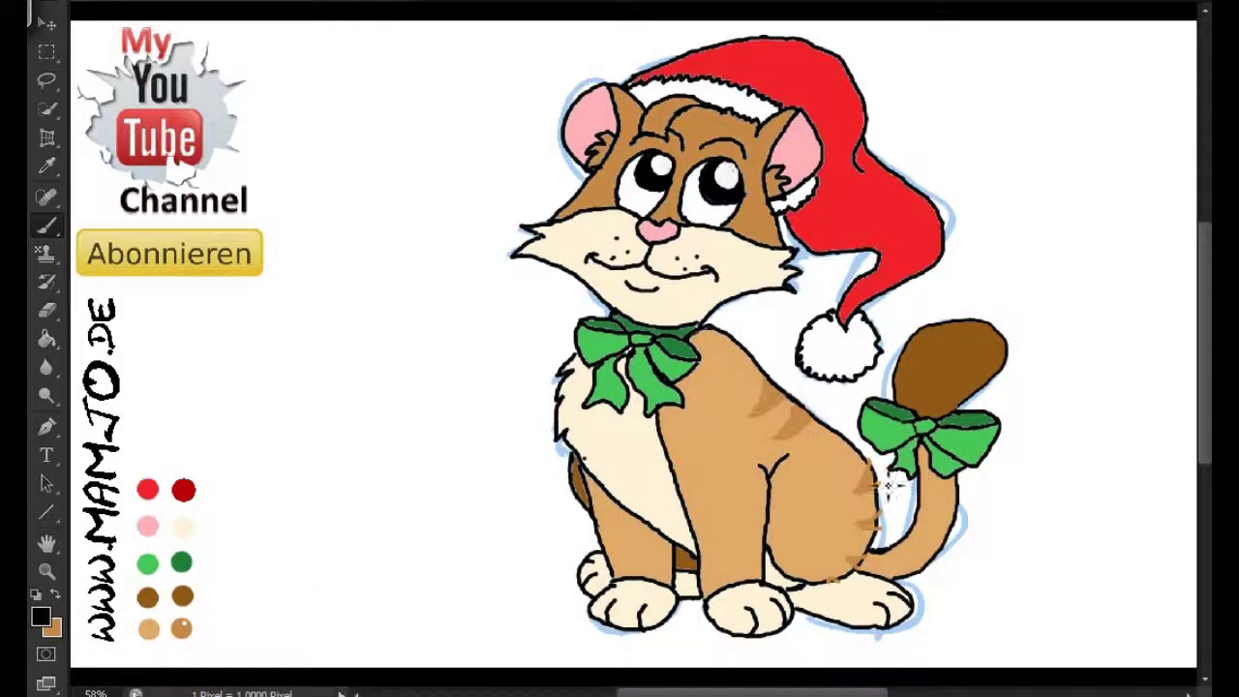
mouse_move(864, 477)
mouse_down()
mouse_move(882, 462)
mouse_move(882, 538)
mouse_move(838, 592)
mouse_up()
Paint tan stripes on the hind and front legs, retracing the leg outline in black.
key(e)
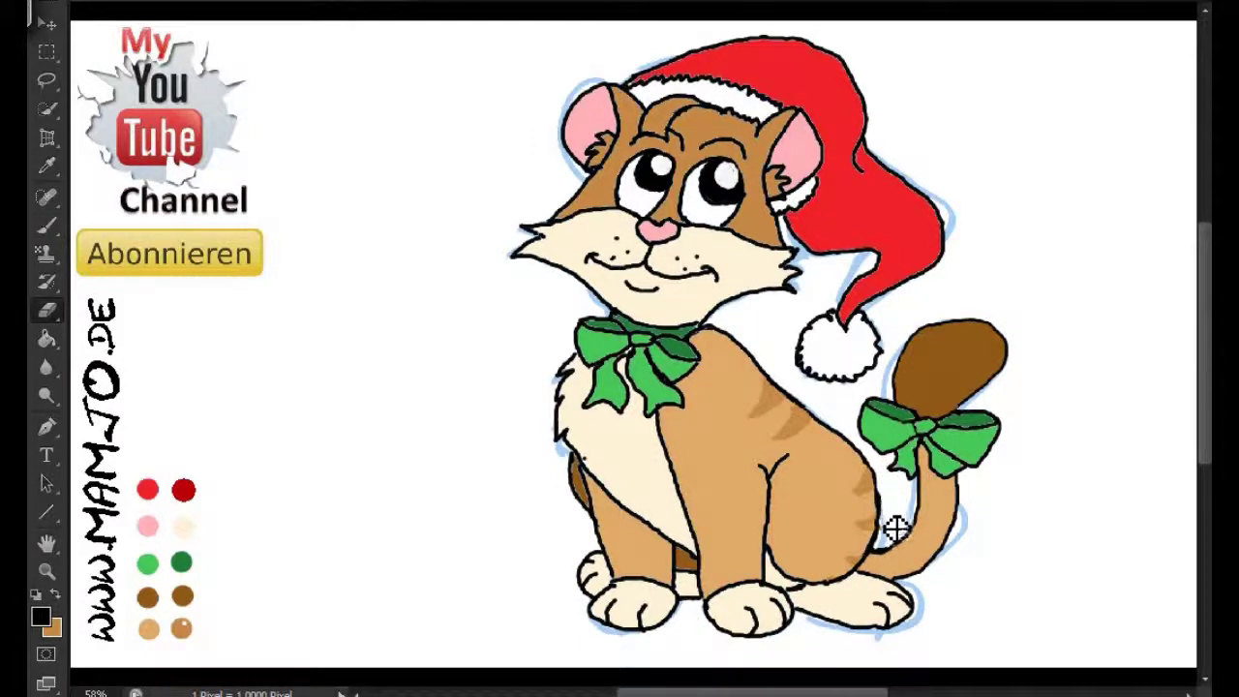
key(x)
key(b)
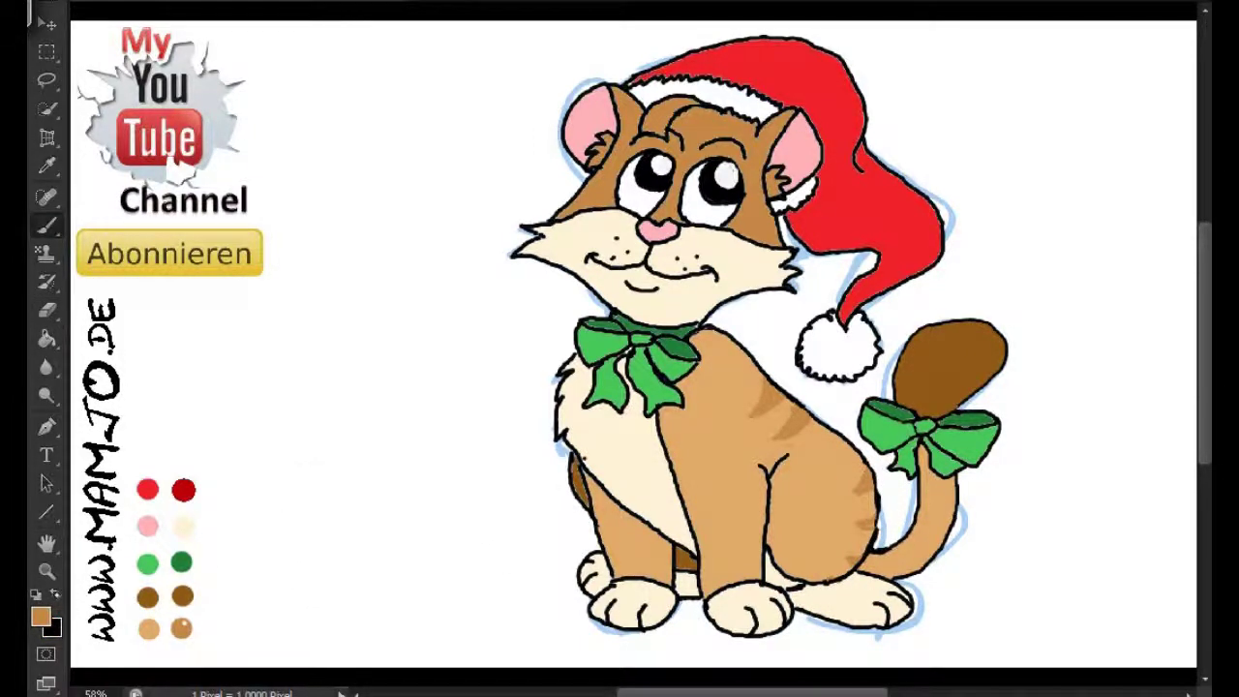
mouse_move(774, 522)
mouse_down()
mouse_move(769, 567)
mouse_move(762, 542)
mouse_move(765, 557)
mouse_up()
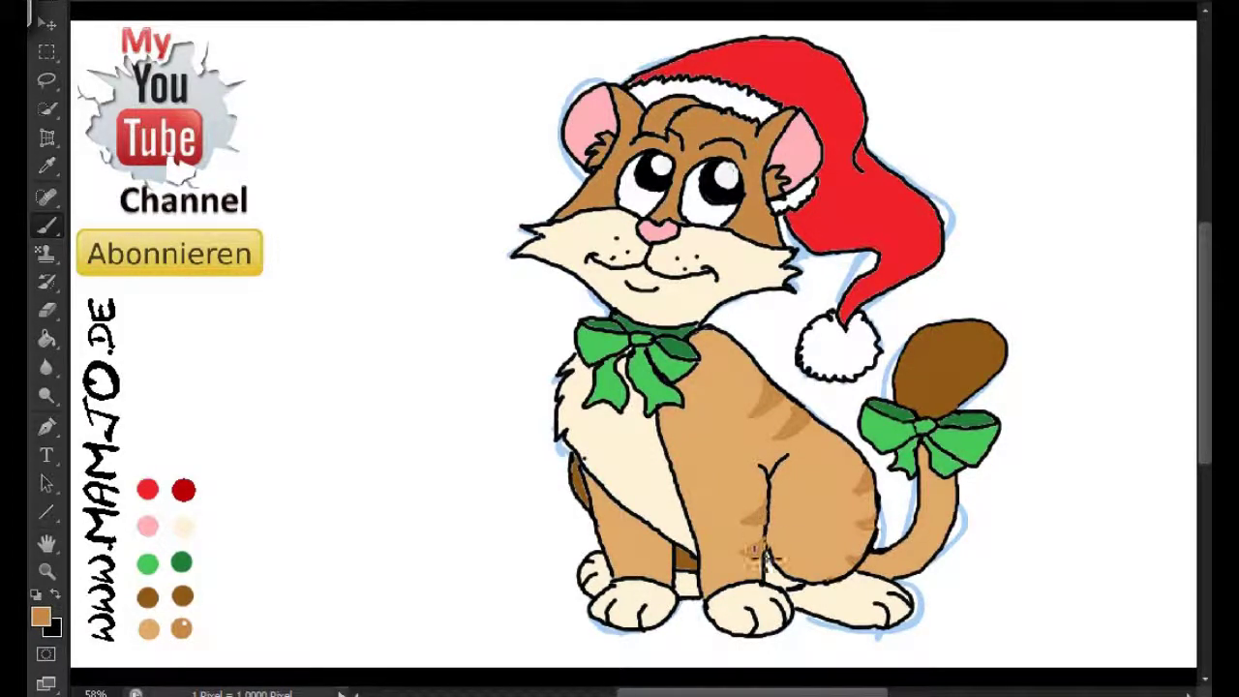
key(x)
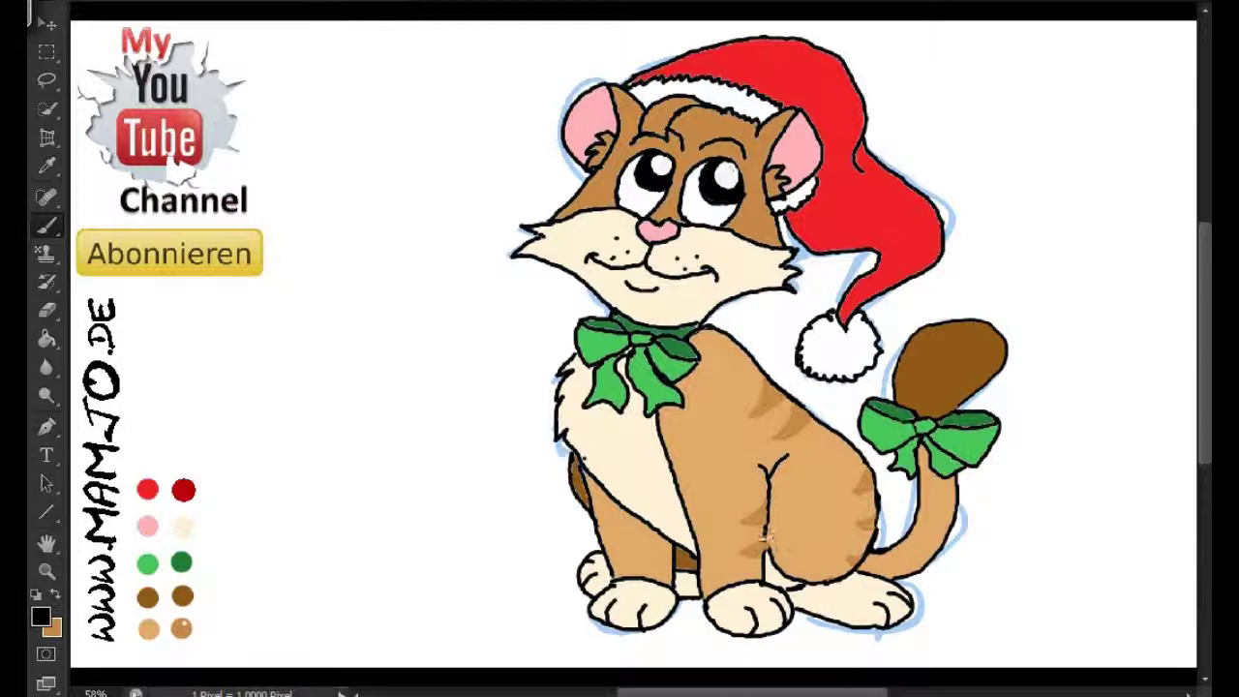
drag(779, 547, 780, 507)
key(x)
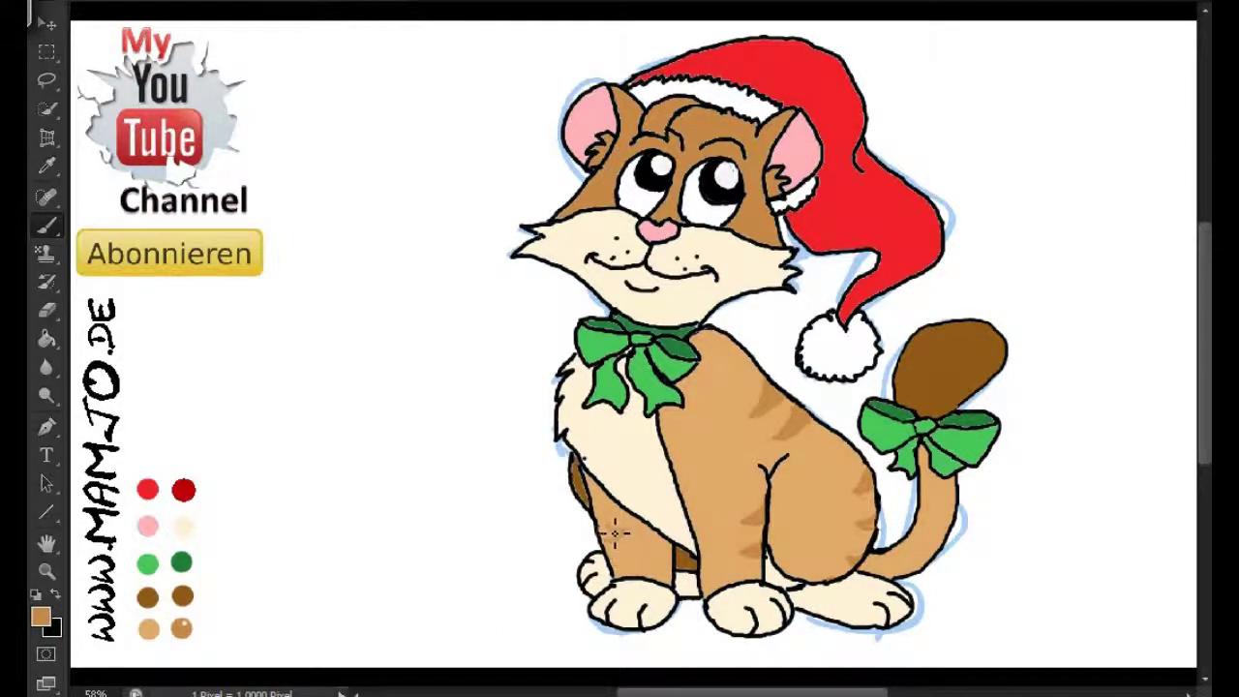
drag(637, 558, 630, 566)
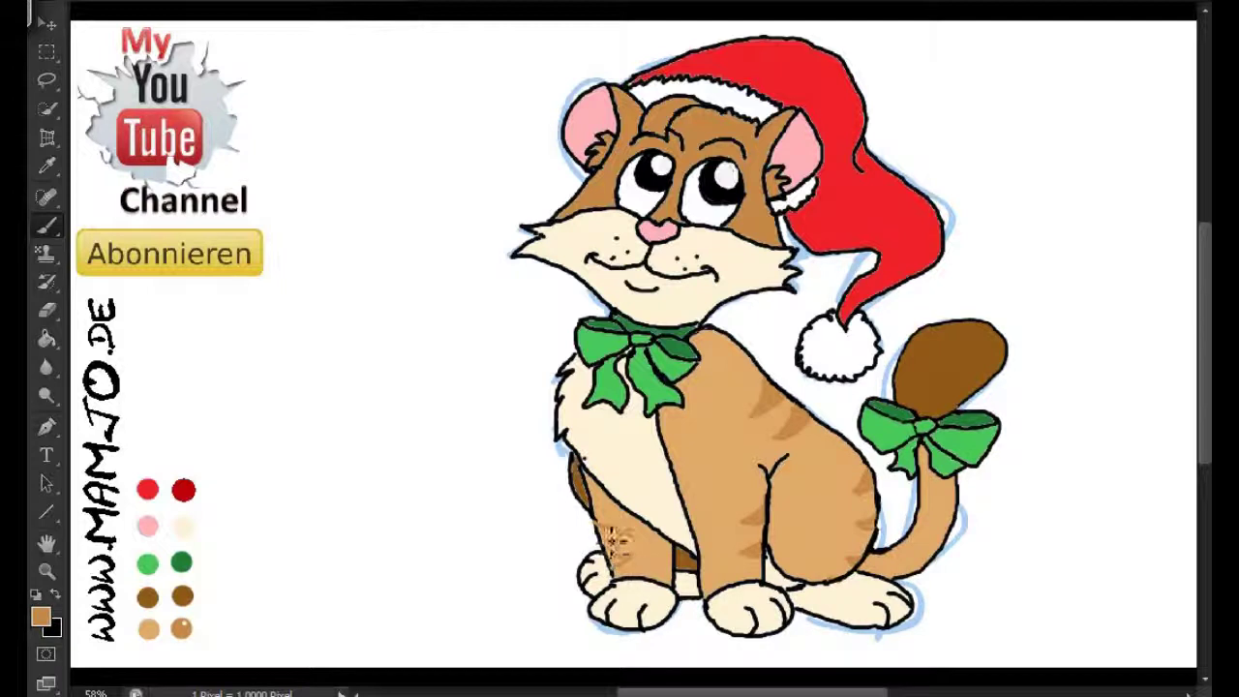
key(x)
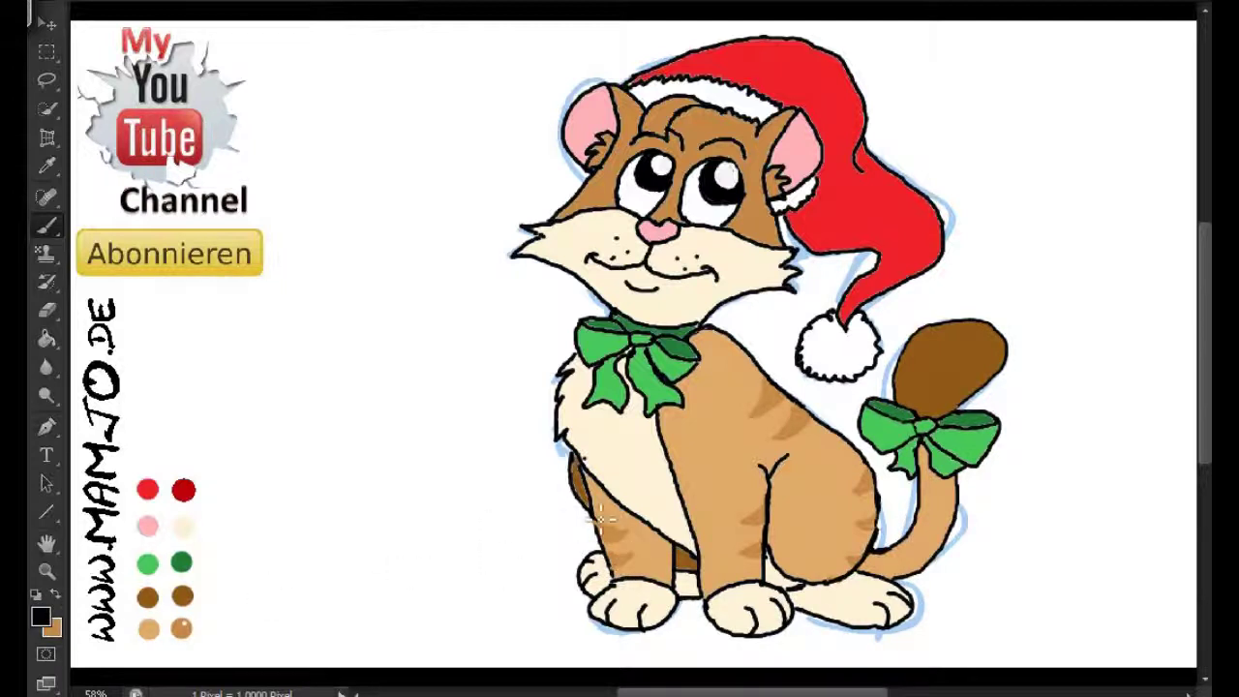
key(x)
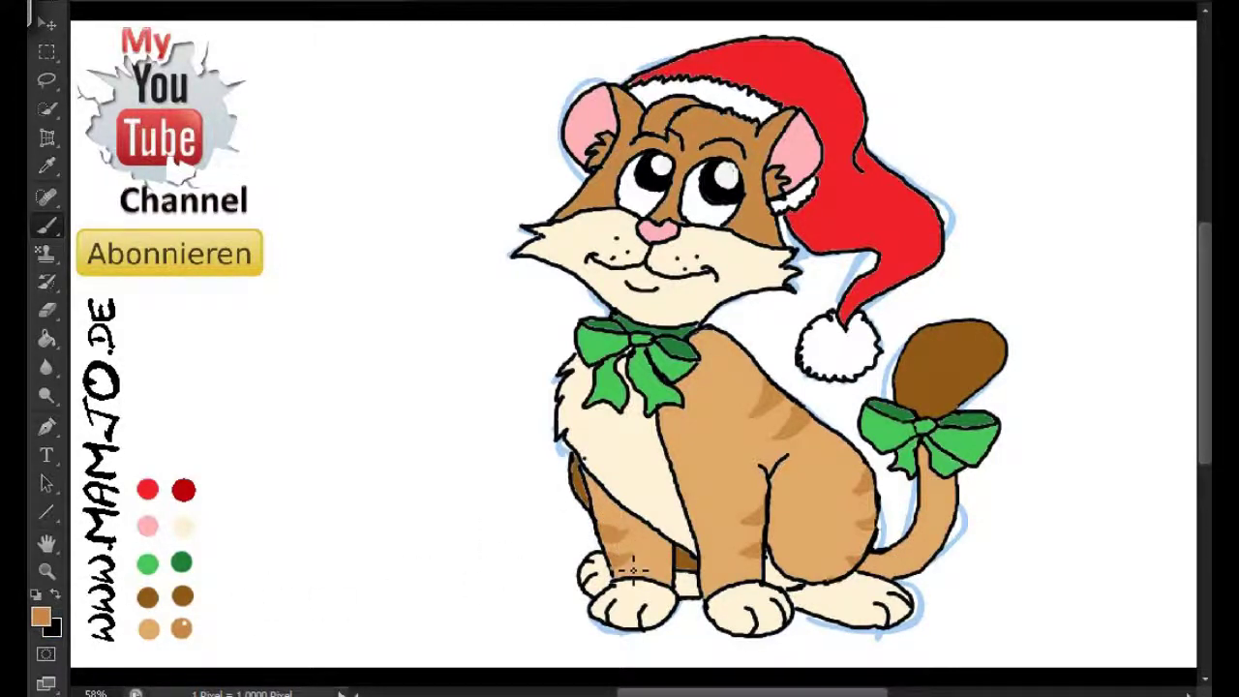
Cover the brown cheek patch with lighter tan and redraw the cheek outline black.
alt+click(765, 228)
mouse_move(755, 232)
mouse_down()
mouse_move(774, 234)
mouse_move(778, 220)
mouse_up()
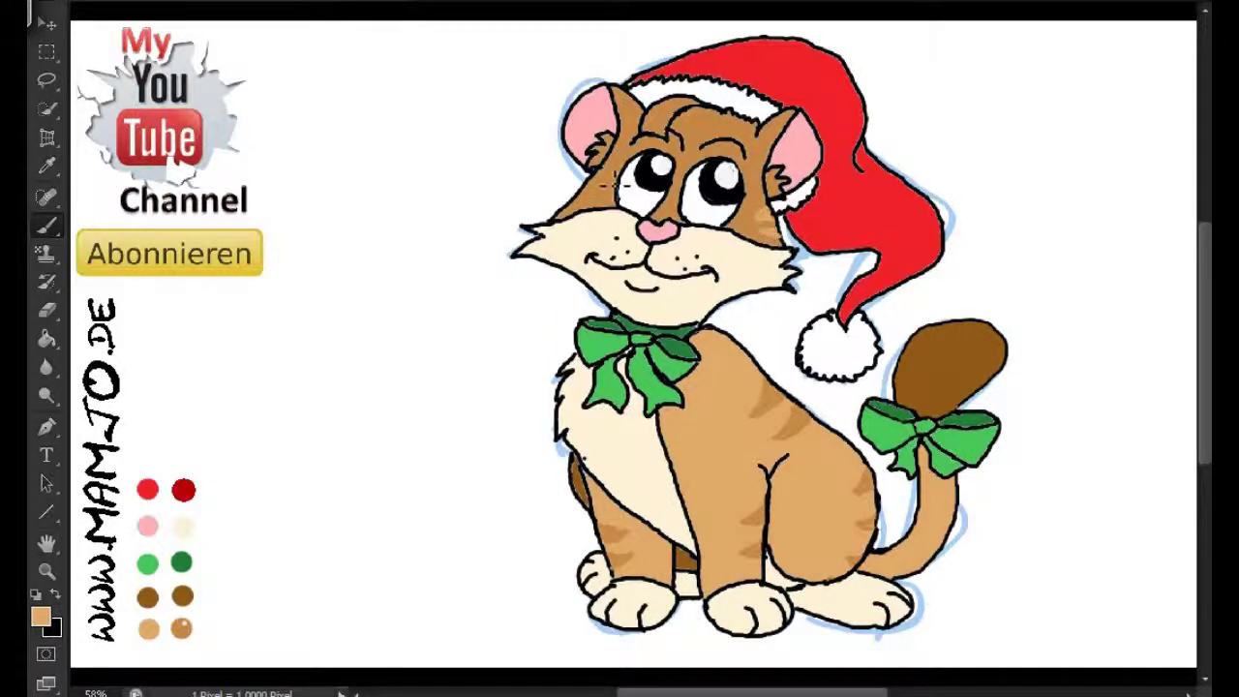
key(x)
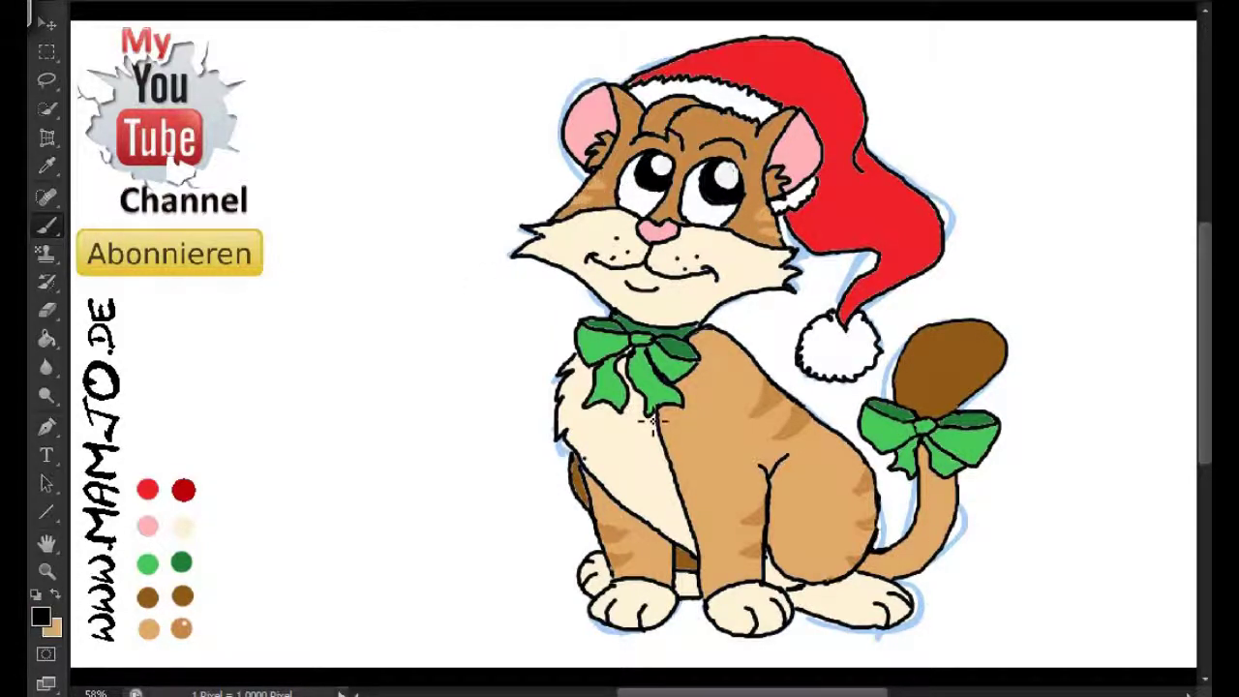
drag(778, 223, 801, 246)
key(x)
Paint darker brown stripes on the tail.
alt+click(886, 469)
mouse_move(943, 505)
mouse_down()
mouse_move(902, 557)
mouse_move(934, 538)
mouse_move(919, 515)
mouse_up()
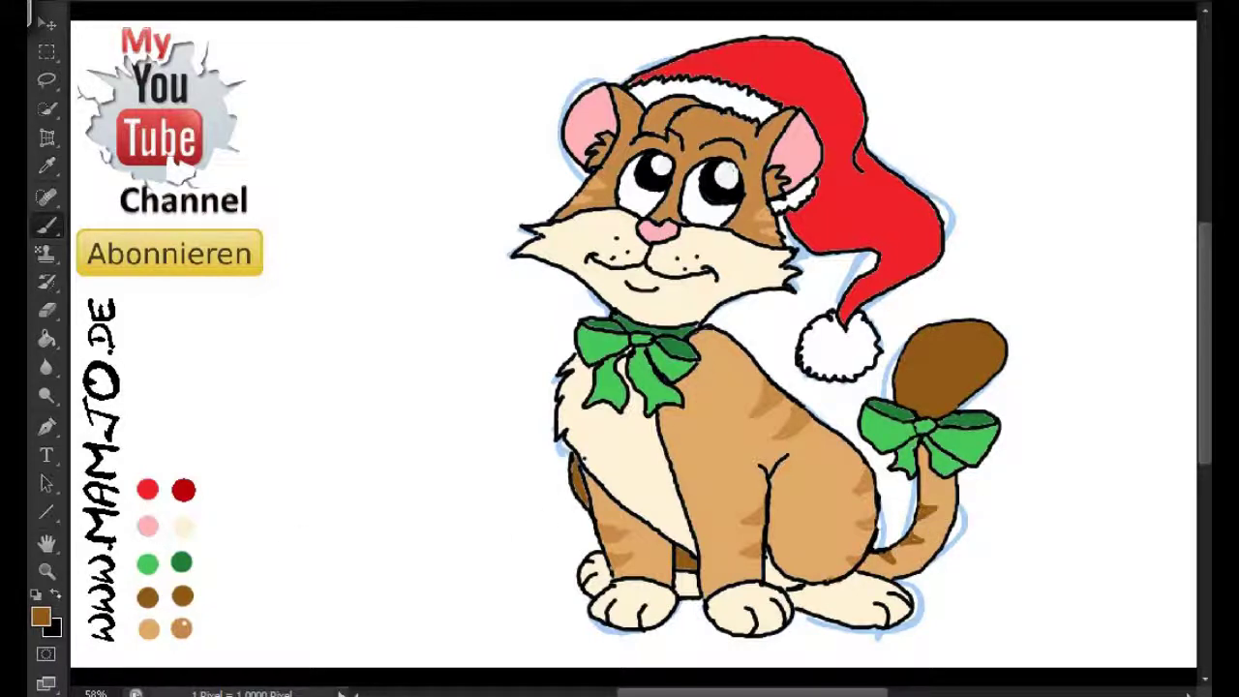
key(x)
alt+click(596, 467)
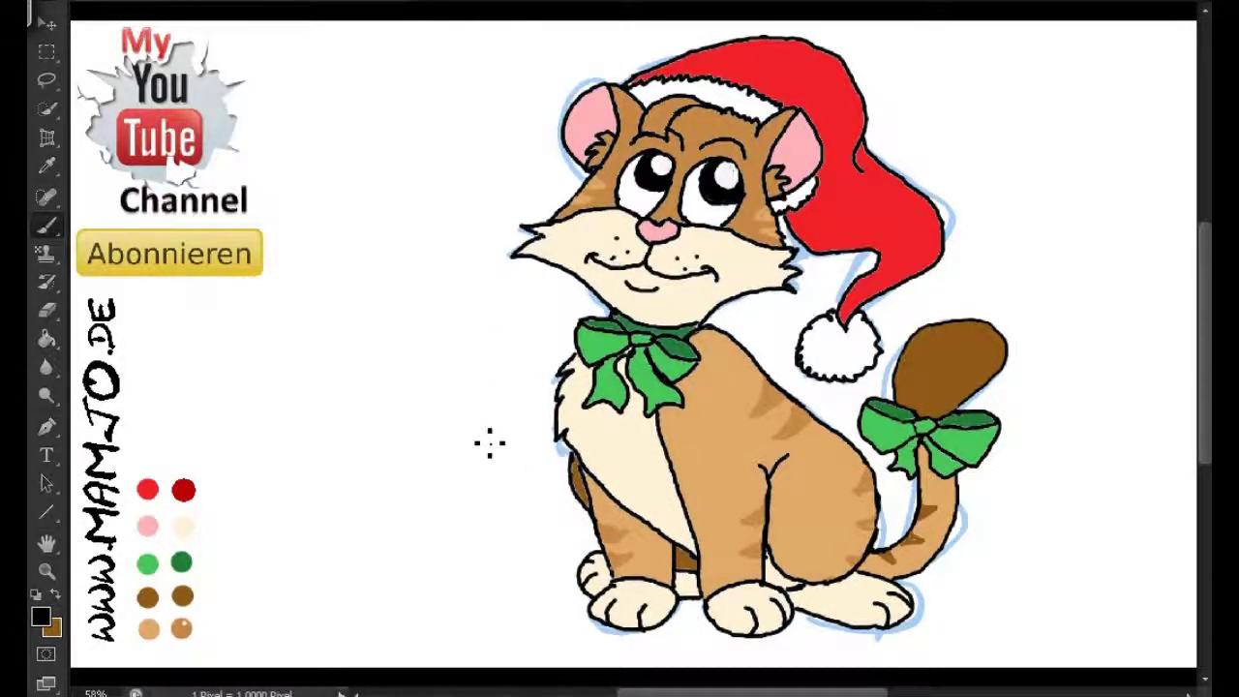
Choose a 2 px hard brush and handwrite the signature and year 2014 left of the cat.
click(58, 2)
click(423, 171)
mouse_move(414, 559)
mouse_down()
mouse_move(425, 527)
mouse_move(484, 527)
mouse_move(527, 495)
mouse_move(460, 575)
mouse_up()
drag(468, 551, 470, 571)
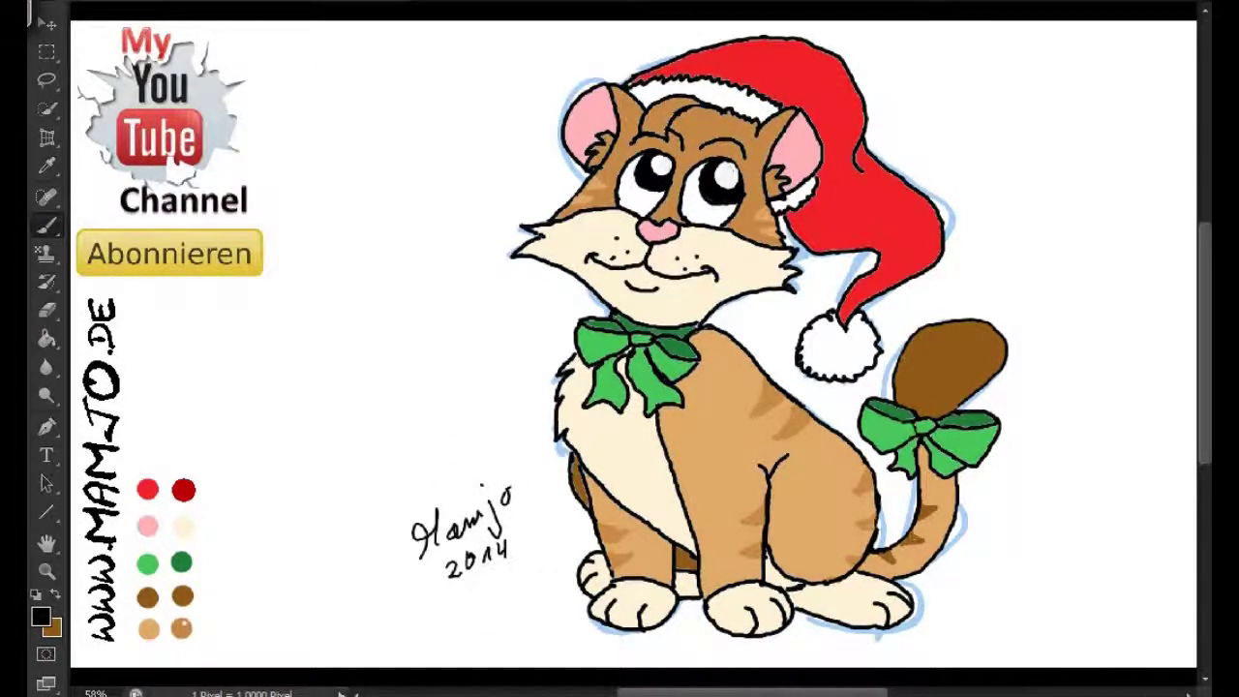